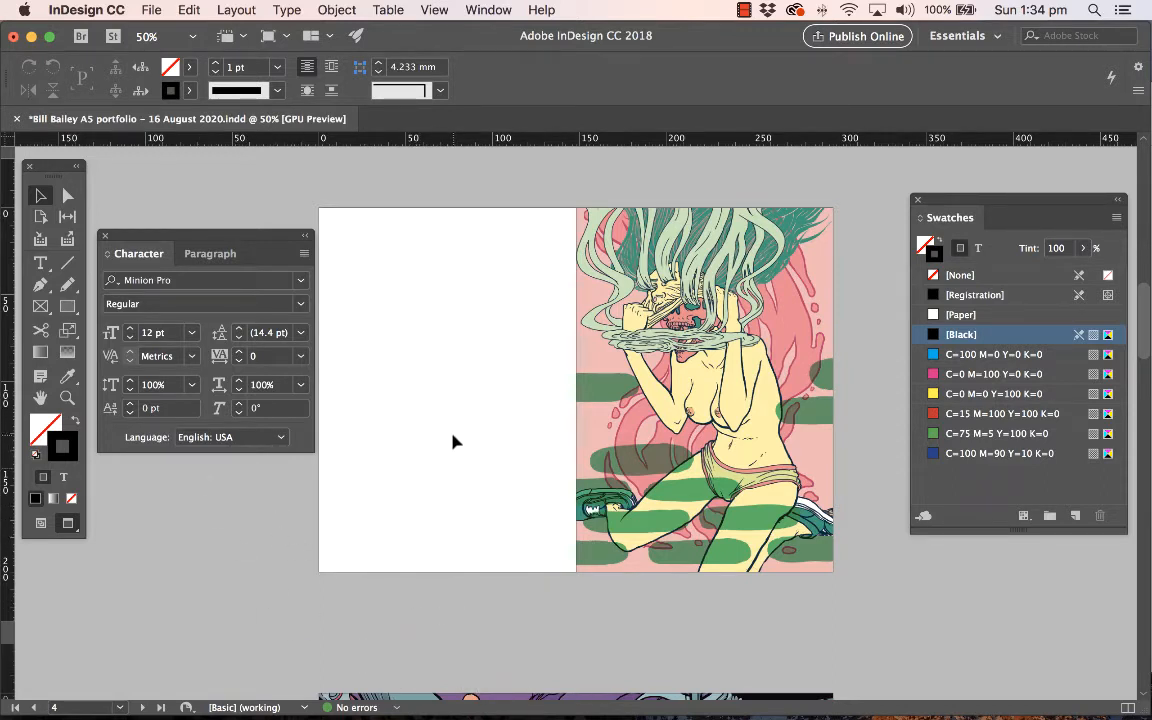
key("t")
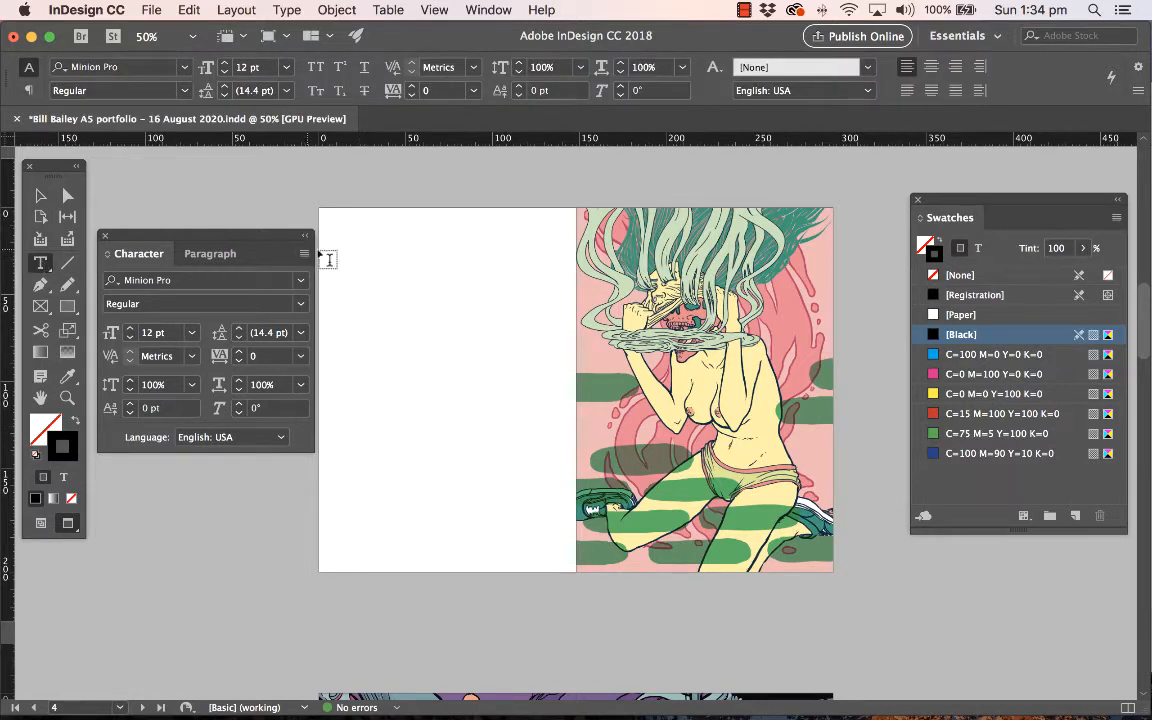
left_click_drag(388, 256, 516, 350)
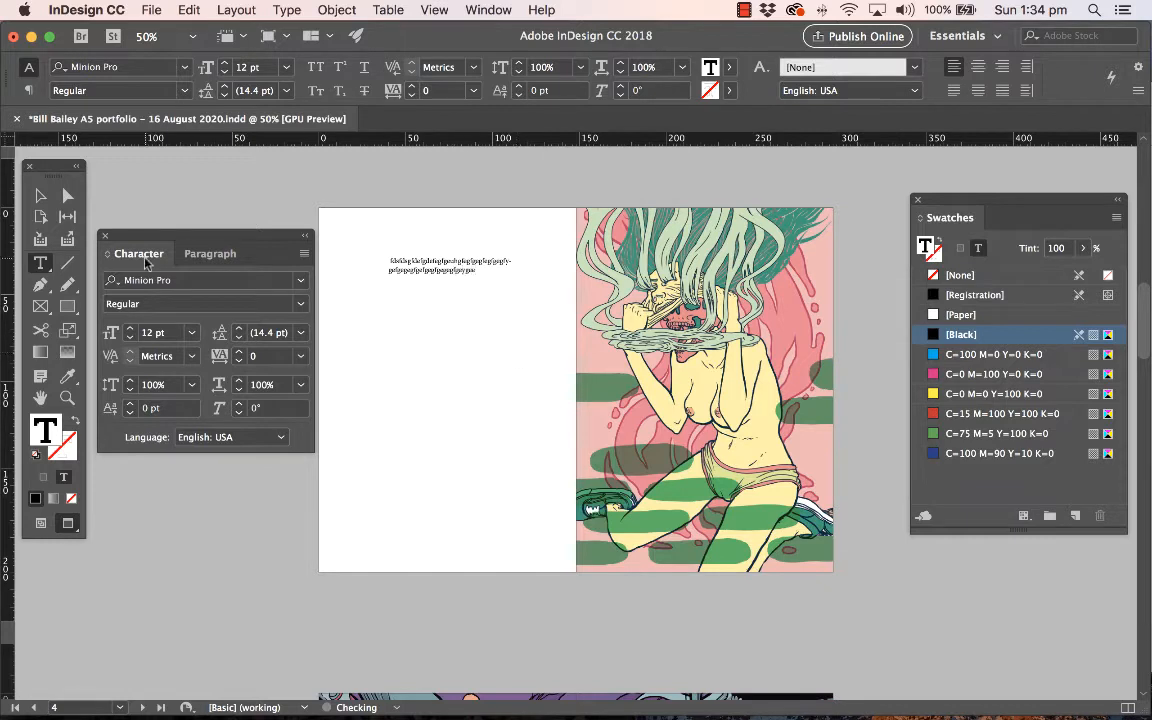
left_click(40, 195)
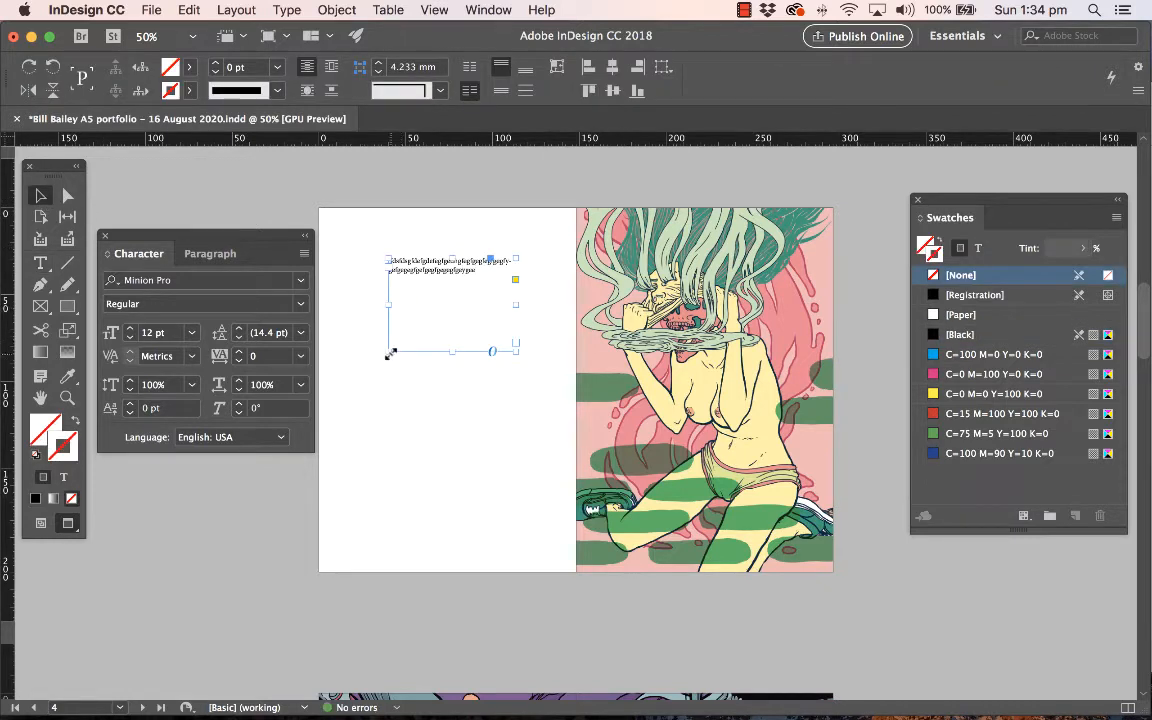
left_click_drag(390, 354, 429, 335)
left_click_drag(476, 298, 511, 460)
key("Delete")
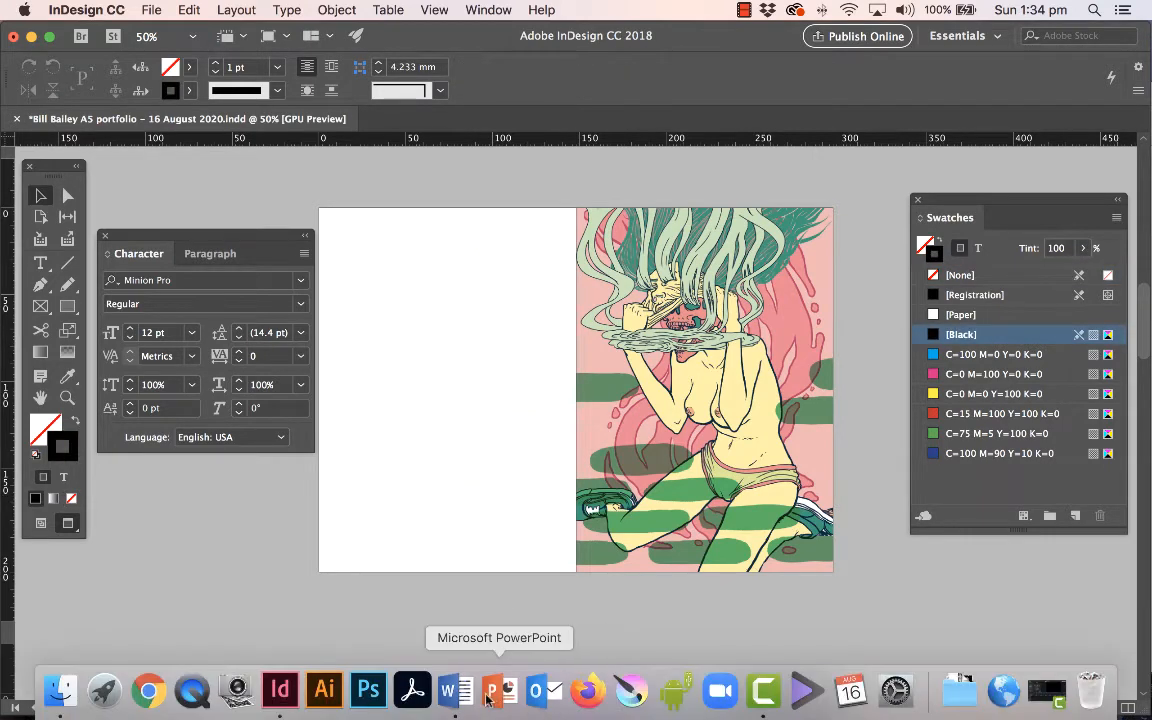
Step: Copy the complete FACE OFF caption from the Captions document in Word and paste it into InDesign near the blank page's lower-right corner
left_click(455, 691)
left_click(591, 355)
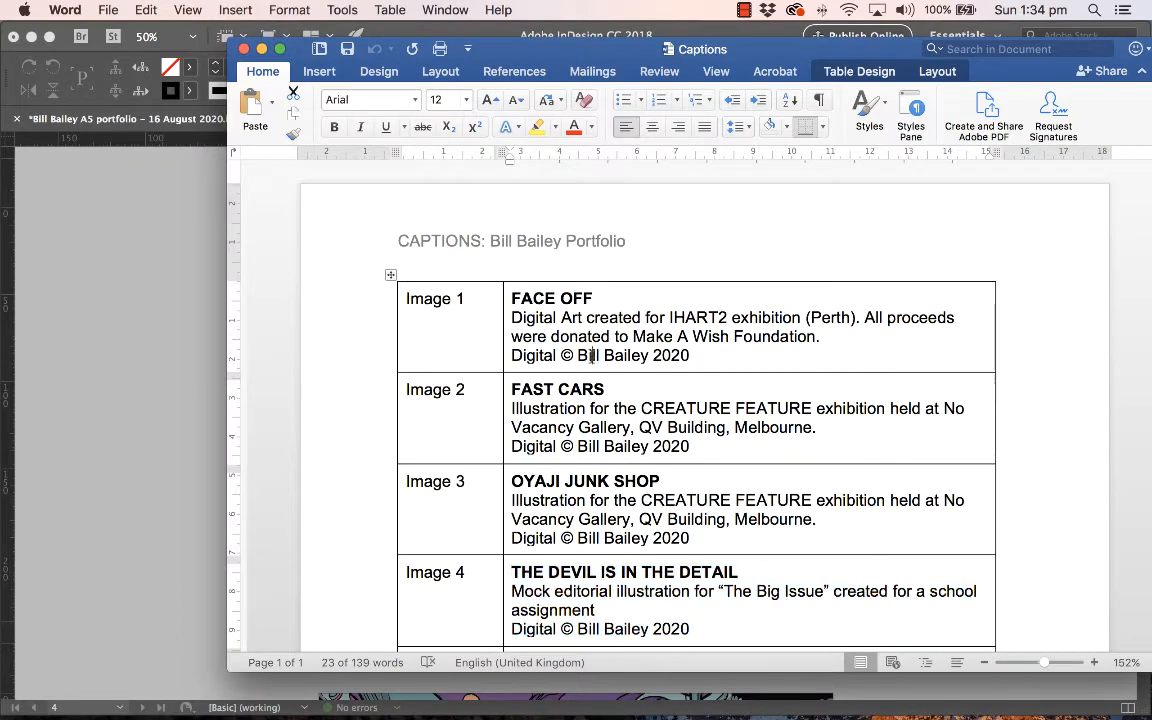
left_click_drag(695, 355, 482, 268)
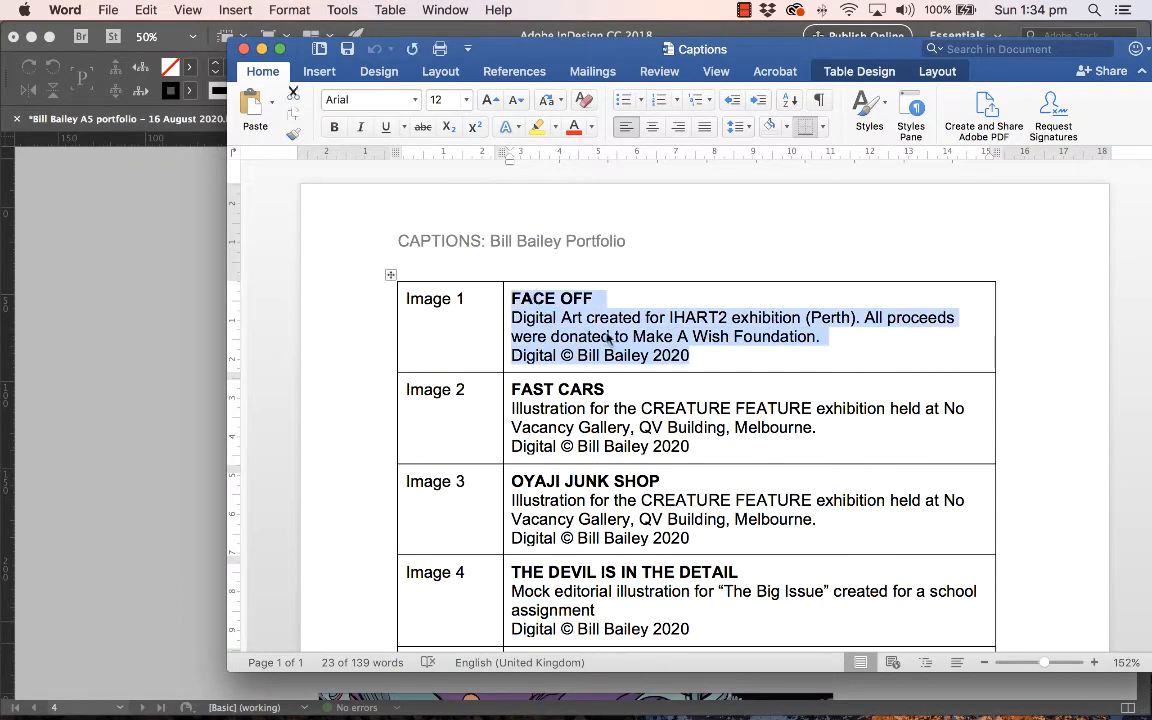
left_click(191, 304)
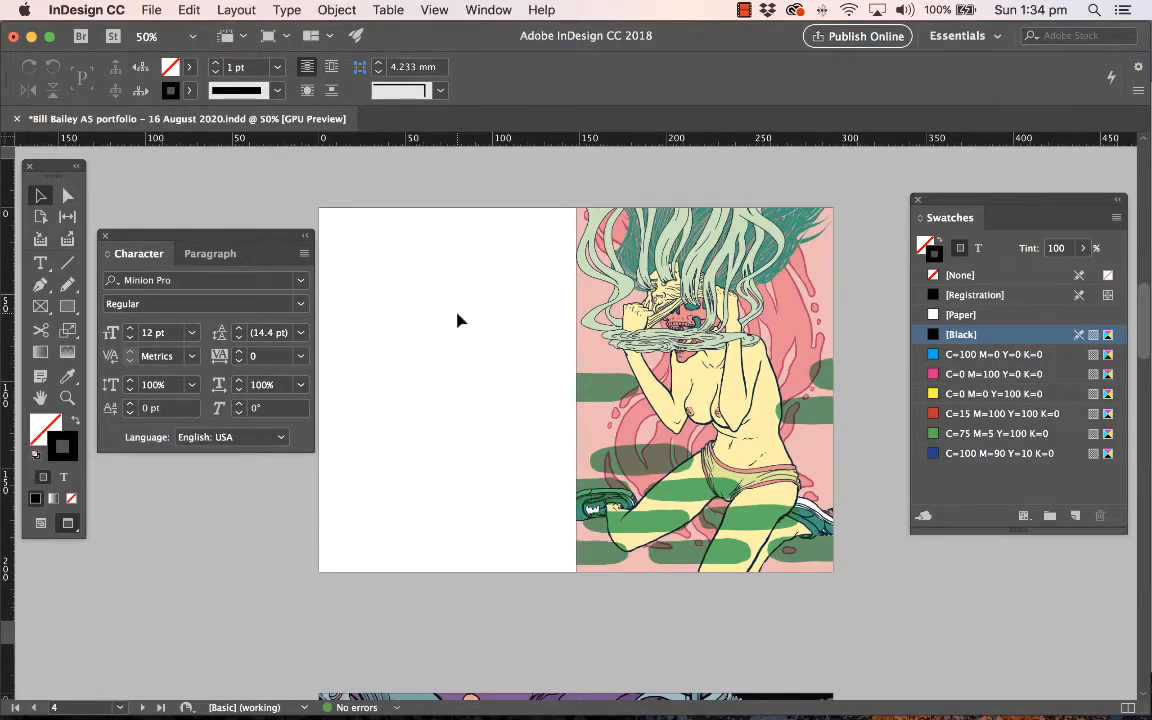
key("super+v")
left_click_drag(567, 345, 502, 456)
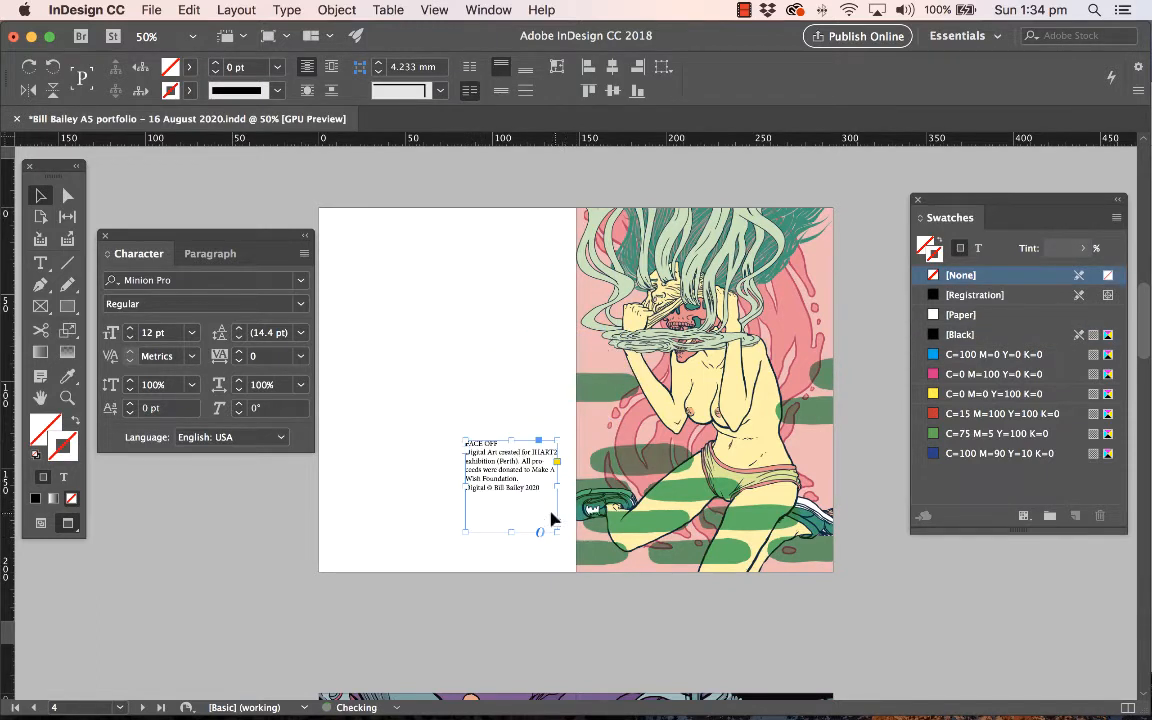
left_click(509, 373)
Step: Draw a rectangle about 80 by 45 mm over the lower-left area of the cityscape spread, with a [Paper] fill and no stroke
scroll(541, 478, "down", 10)
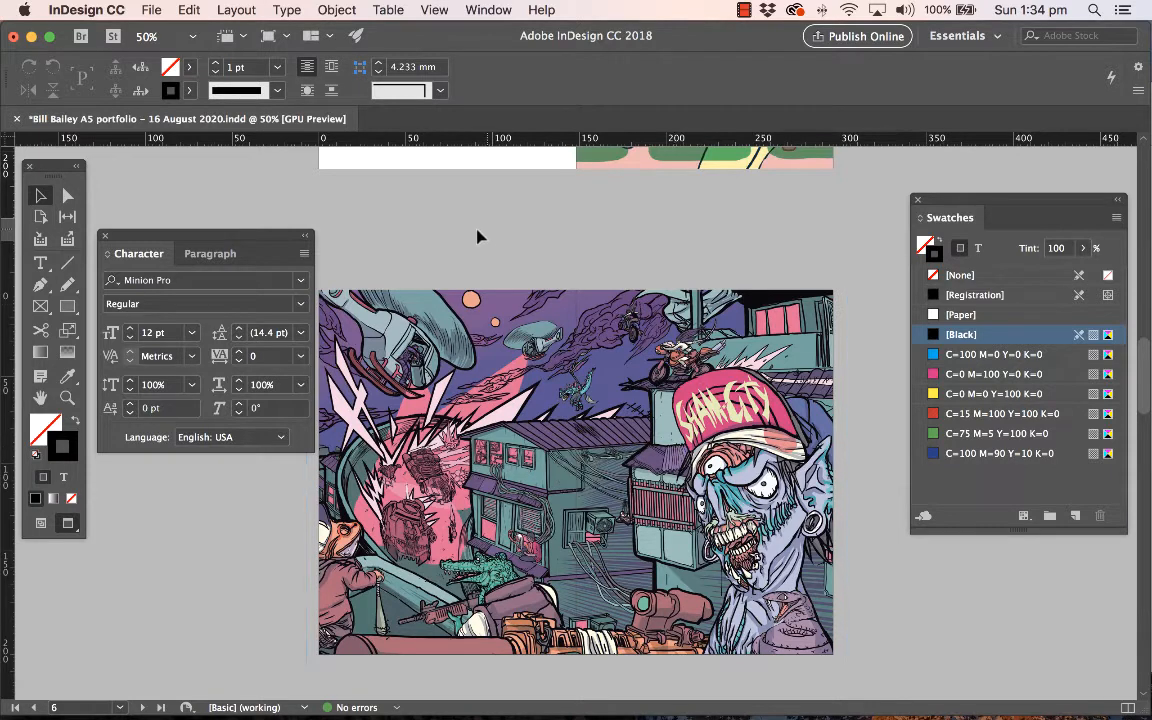
left_click(67, 307)
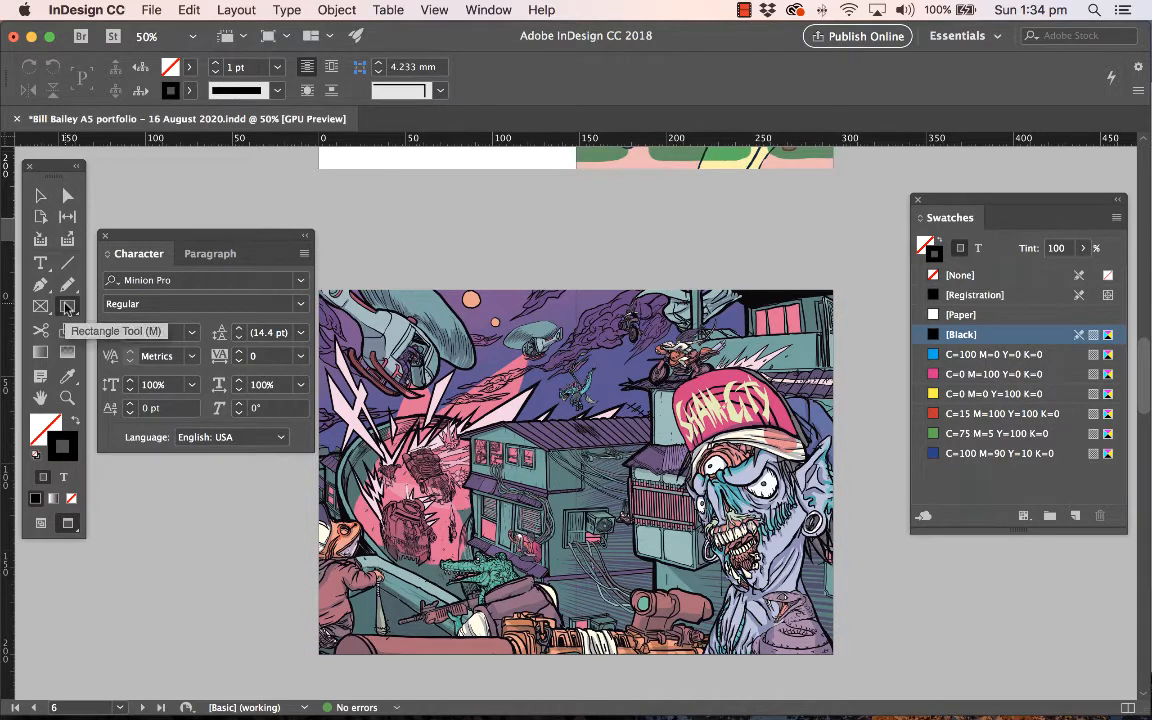
mouse_move(380, 545)
left_mouse_down()
mouse_move(470, 580)
mouse_move(522, 622)
left_mouse_up()
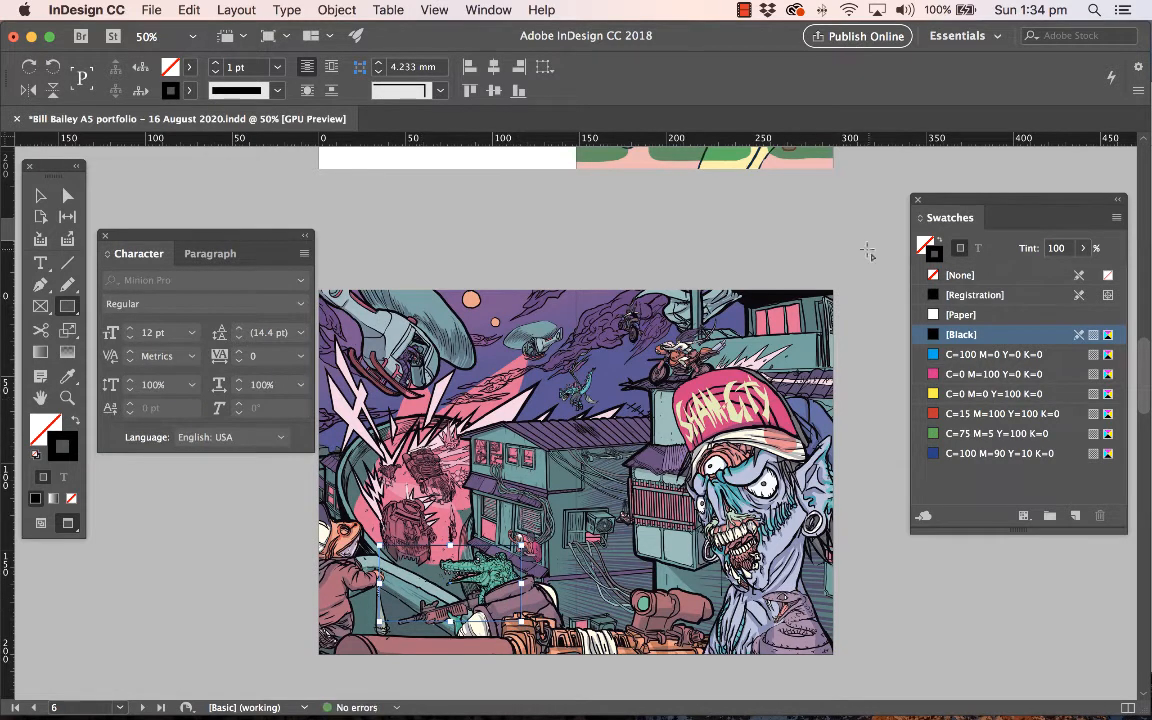
left_click(926, 244)
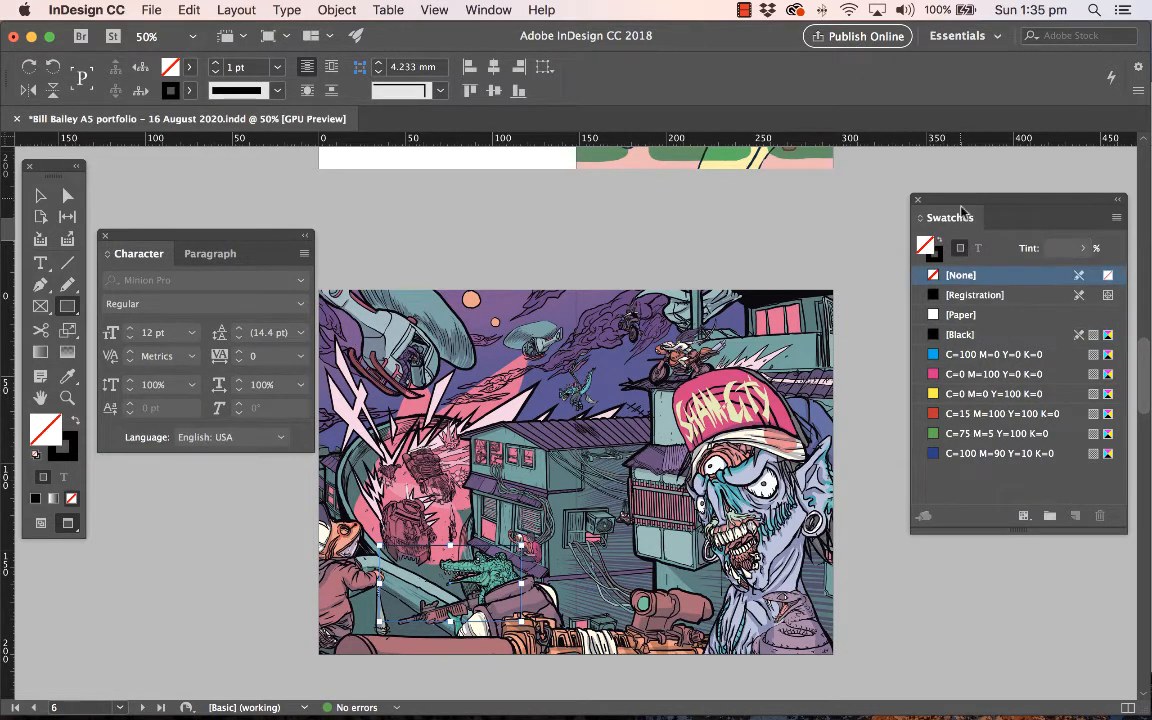
left_click(943, 315)
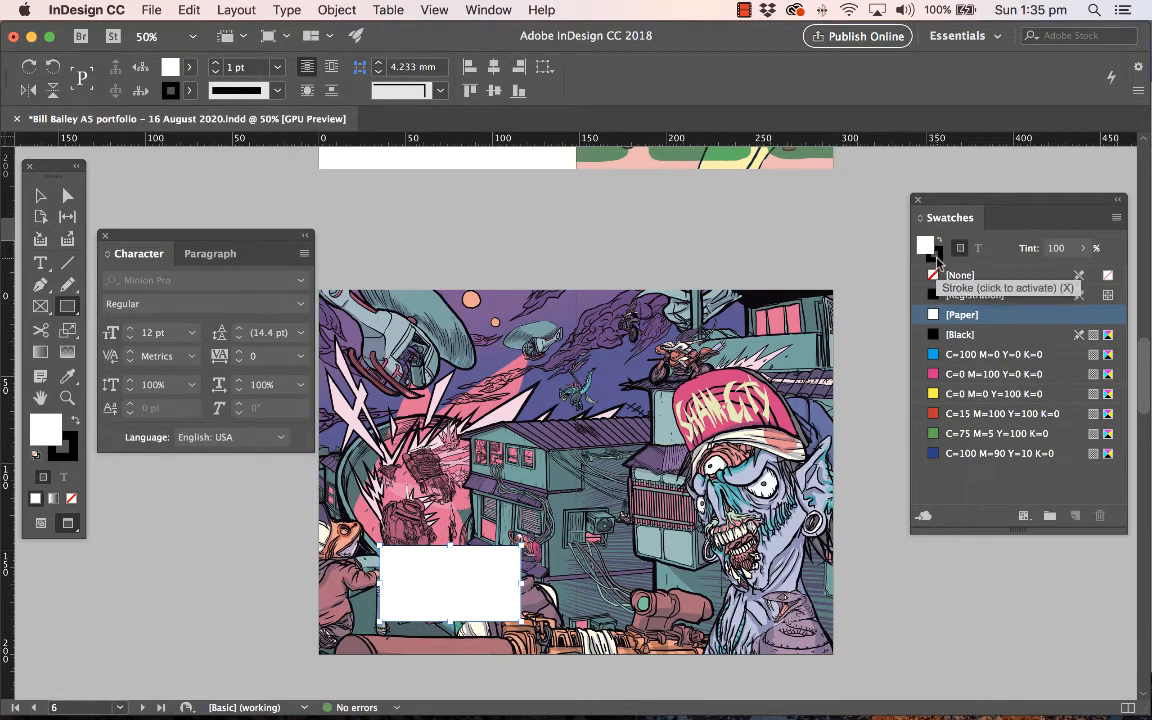
left_click(933, 252)
left_click(945, 276)
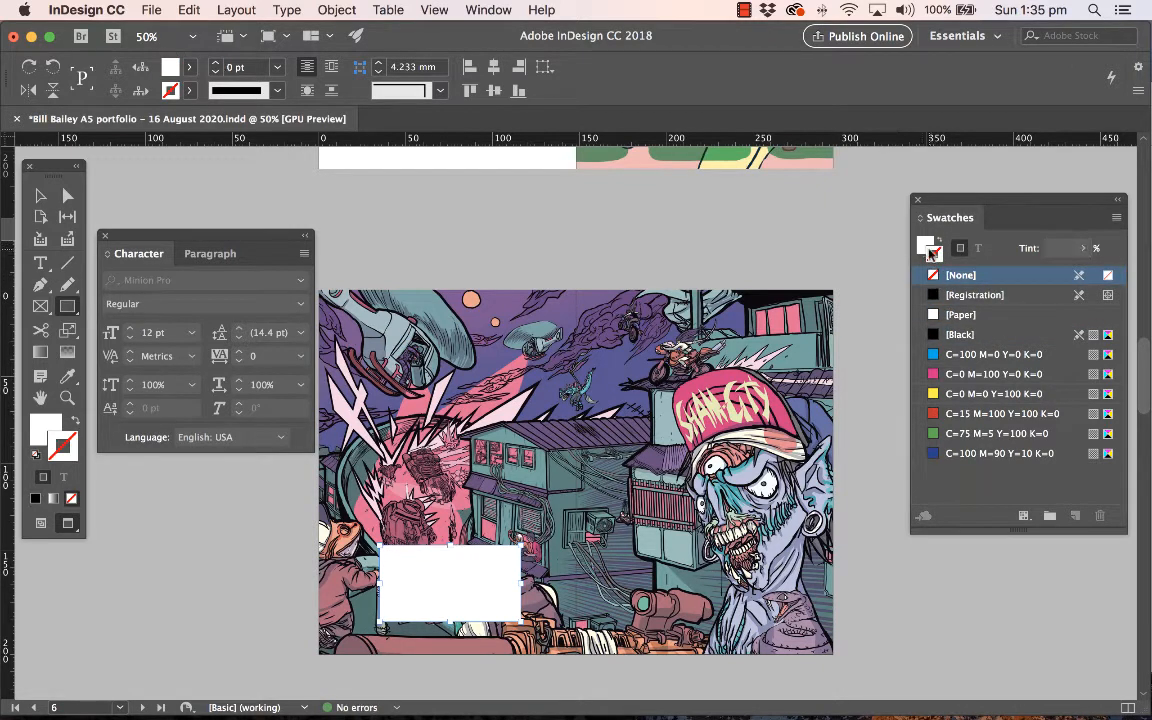
left_click(924, 243)
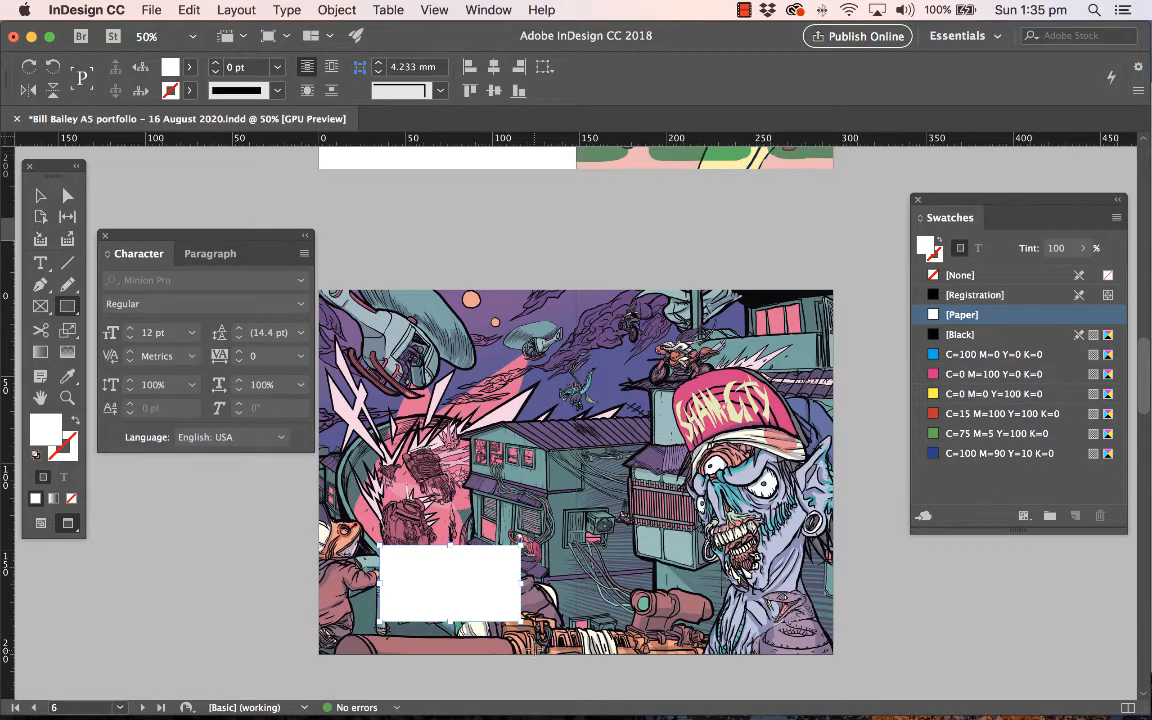
Step: Copy the complete FAST CARS caption from the Word document and place it on the white rectangle in InDesign
scroll(575, 420, "down", 5)
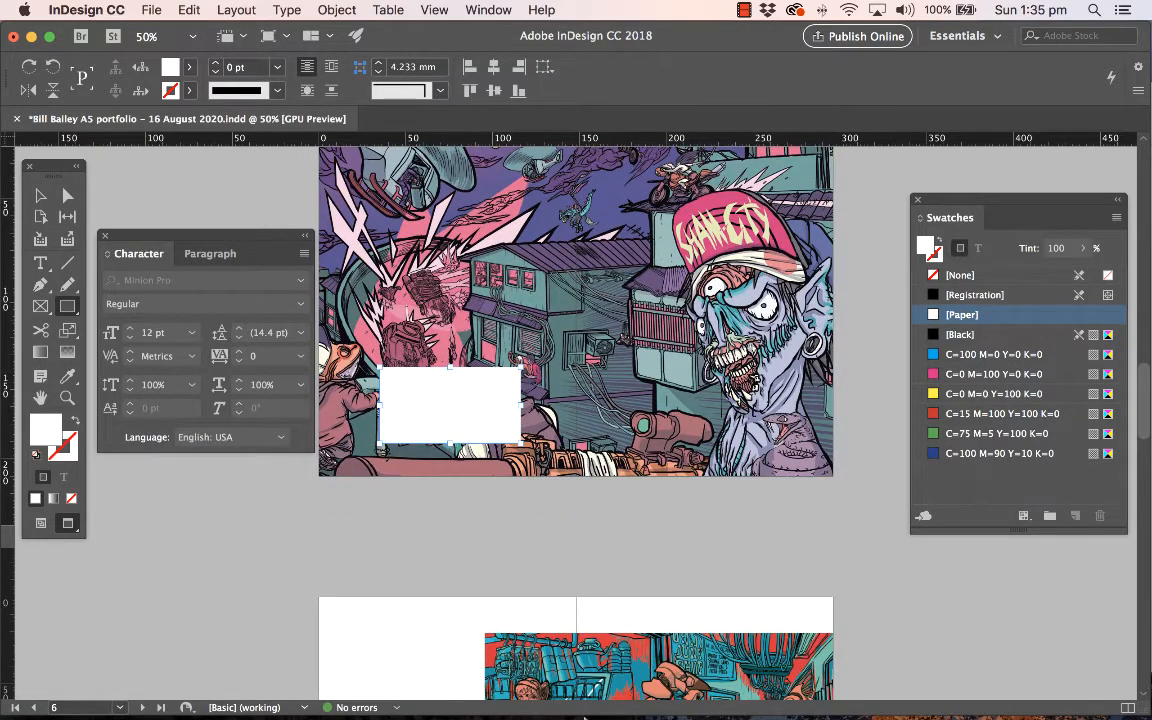
left_click(455, 690)
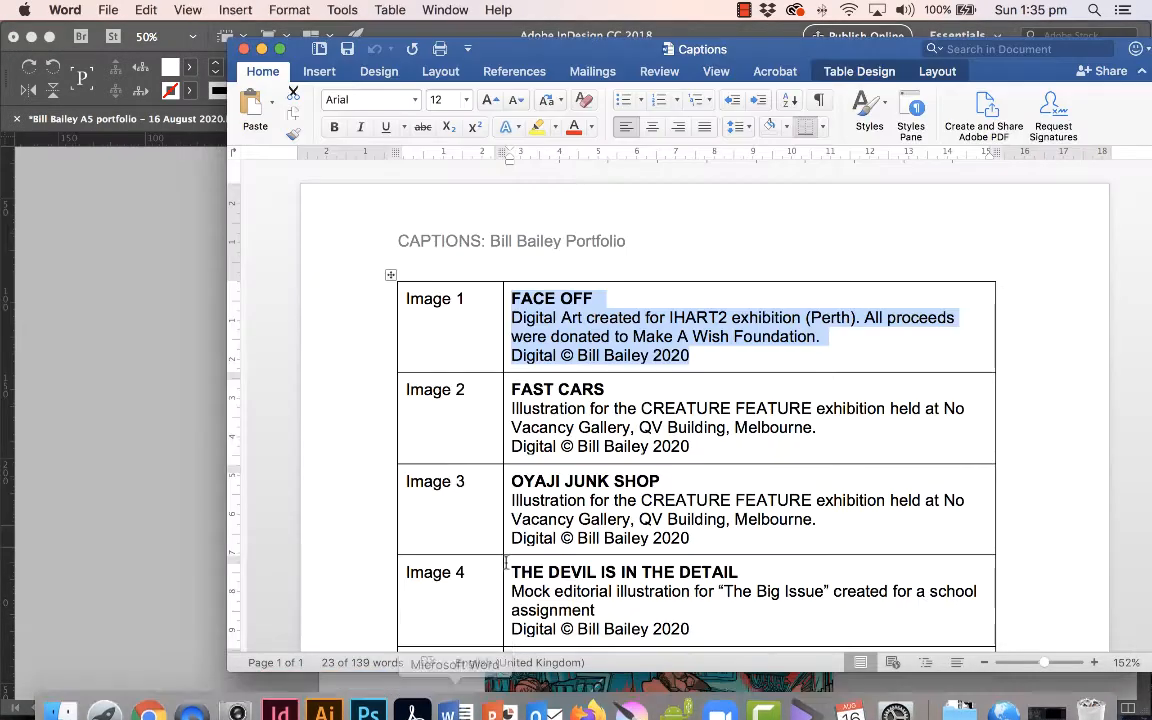
left_click_drag(725, 440, 527, 390)
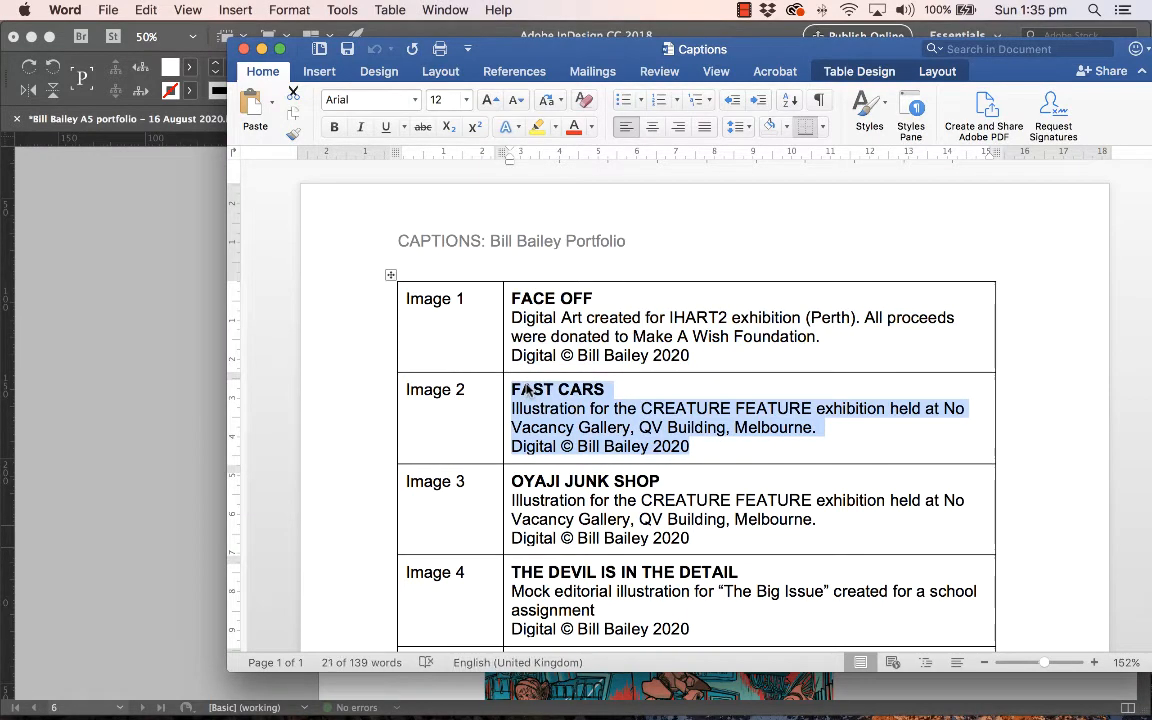
key("super+Tab")
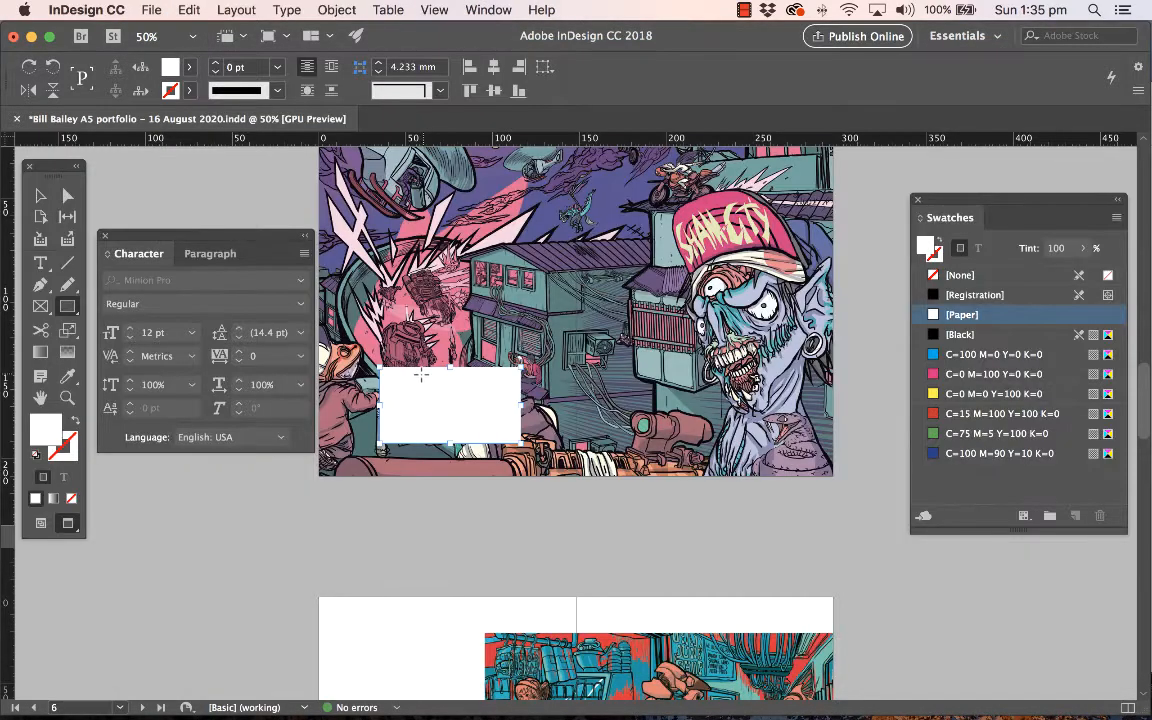
left_click(40, 195)
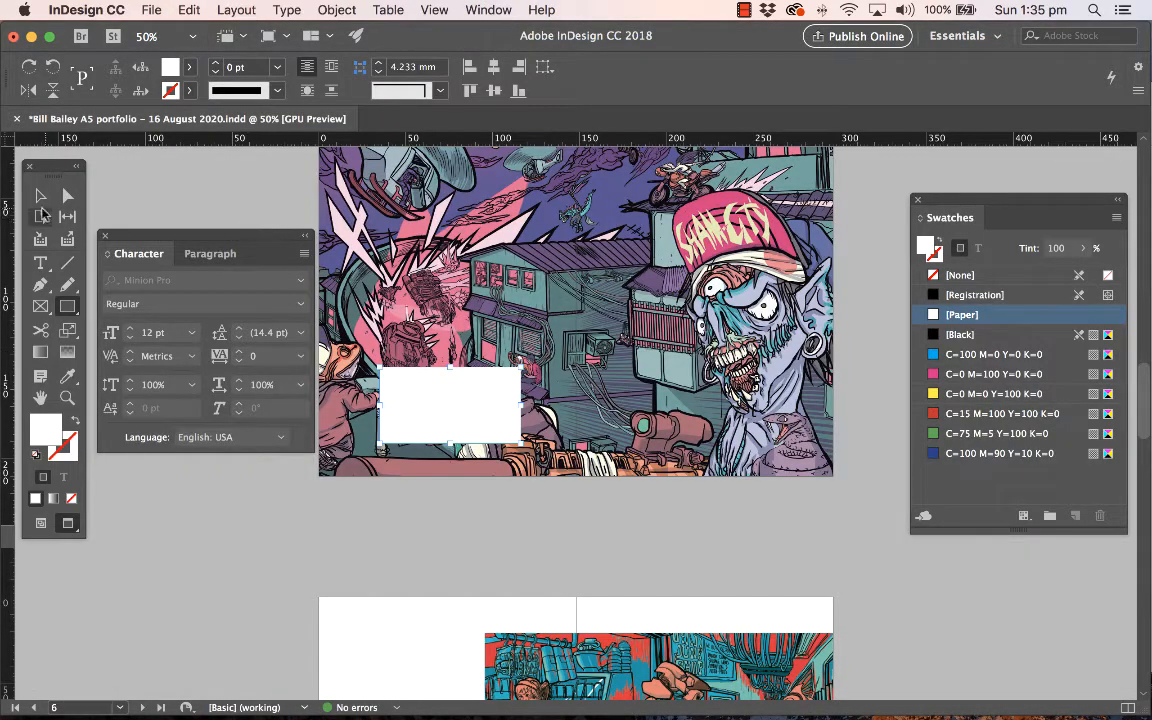
left_click(245, 198)
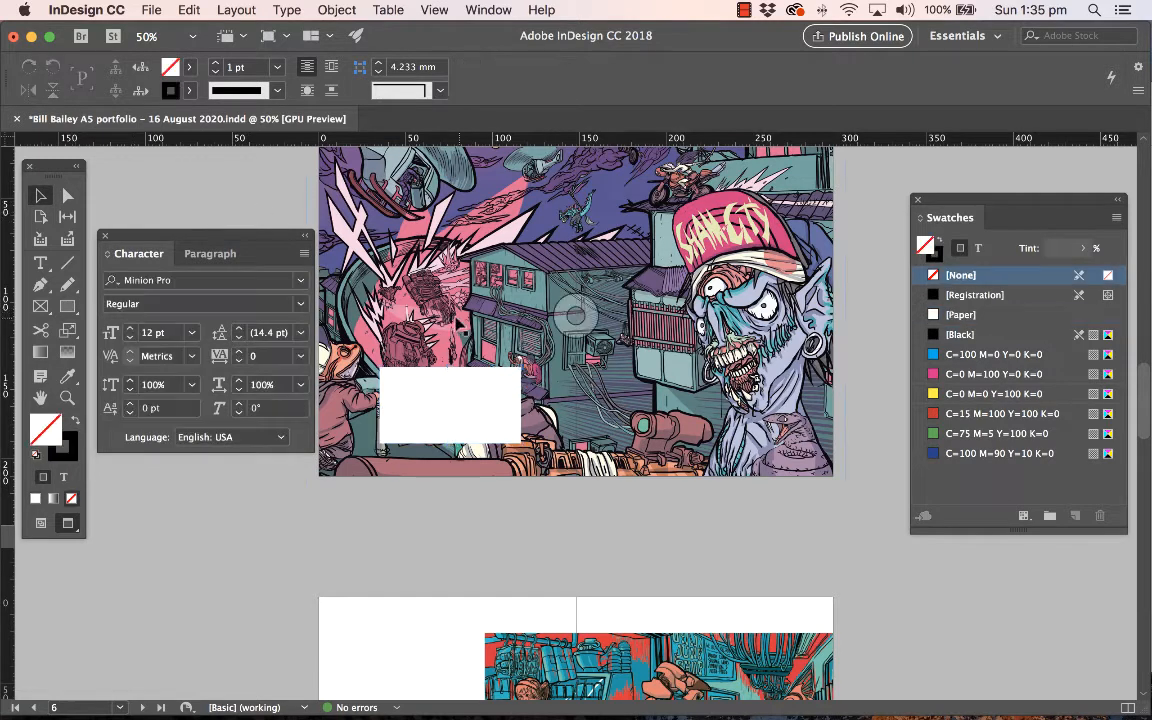
left_click(515, 400)
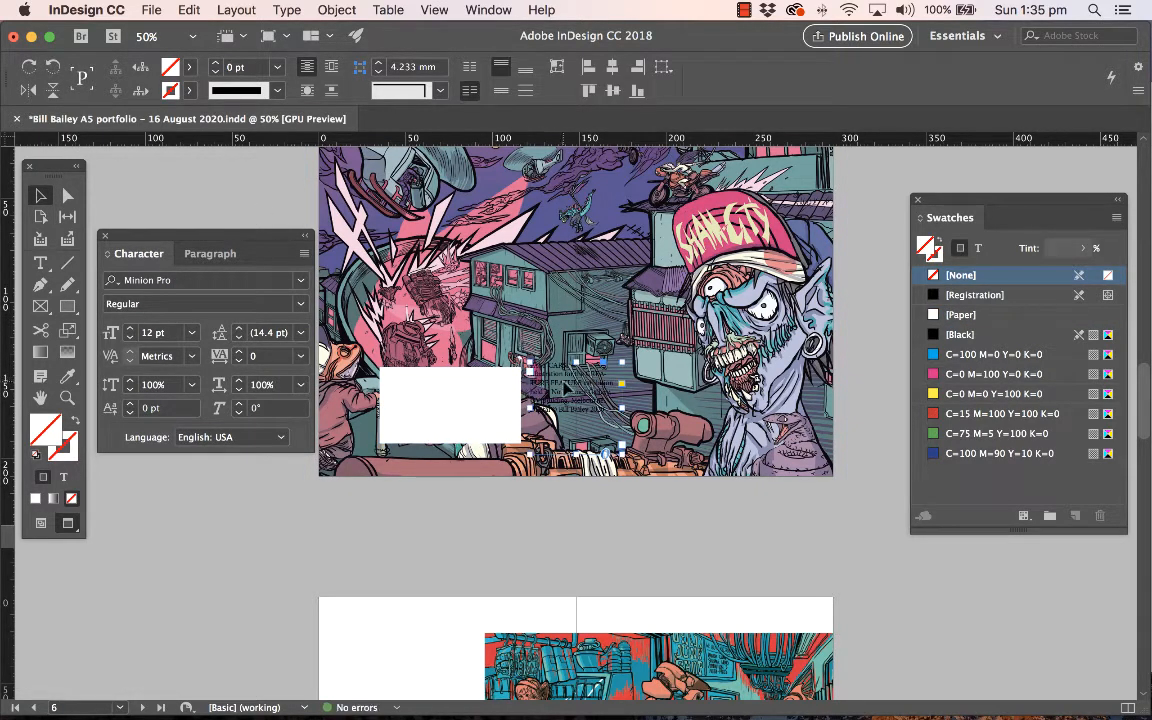
left_click_drag(515, 400, 390, 404)
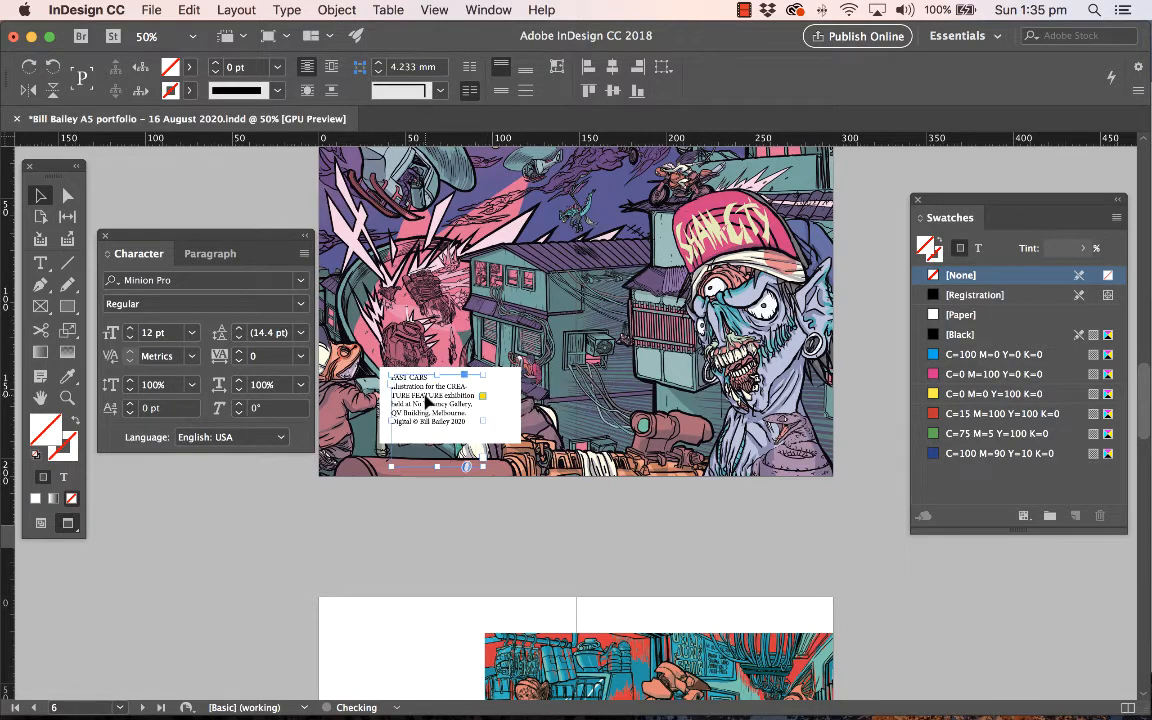
Step: Narrow the white rectangle to about 65 mm from its right side and nudge the FAST CARS caption slightly within it
left_click(497, 432)
left_click_drag(520, 405, 492, 404)
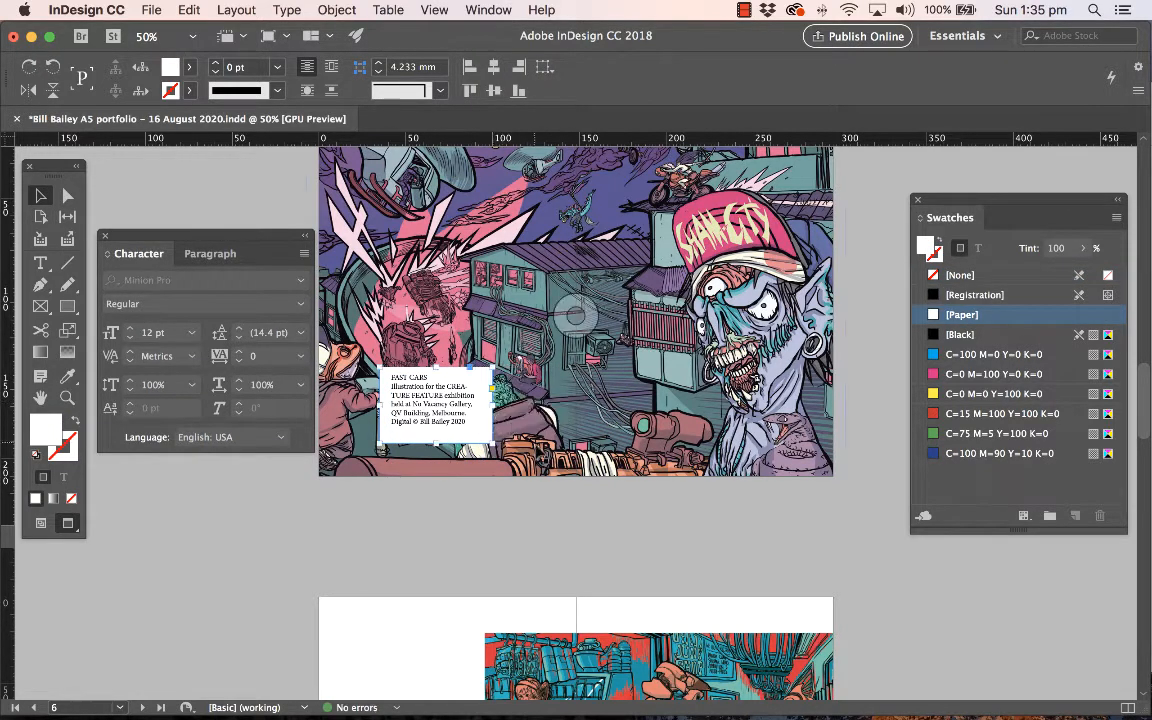
left_click(575, 512)
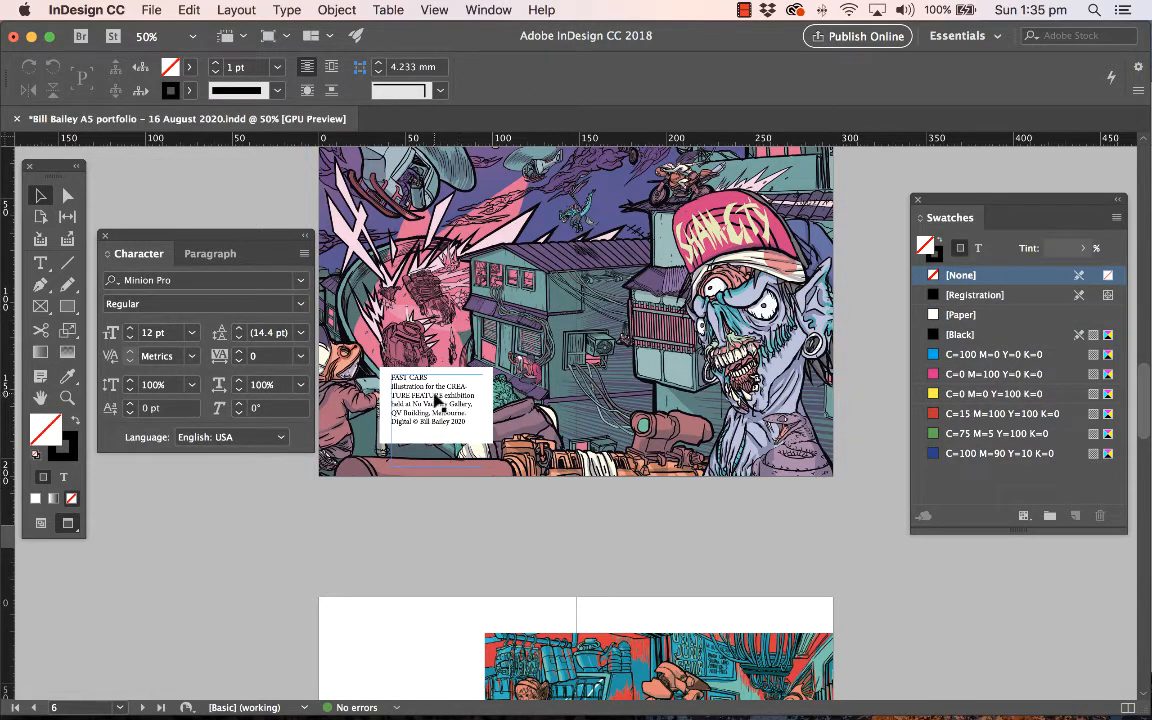
left_click_drag(436, 398, 433, 403)
left_click(581, 505)
left_click(593, 521)
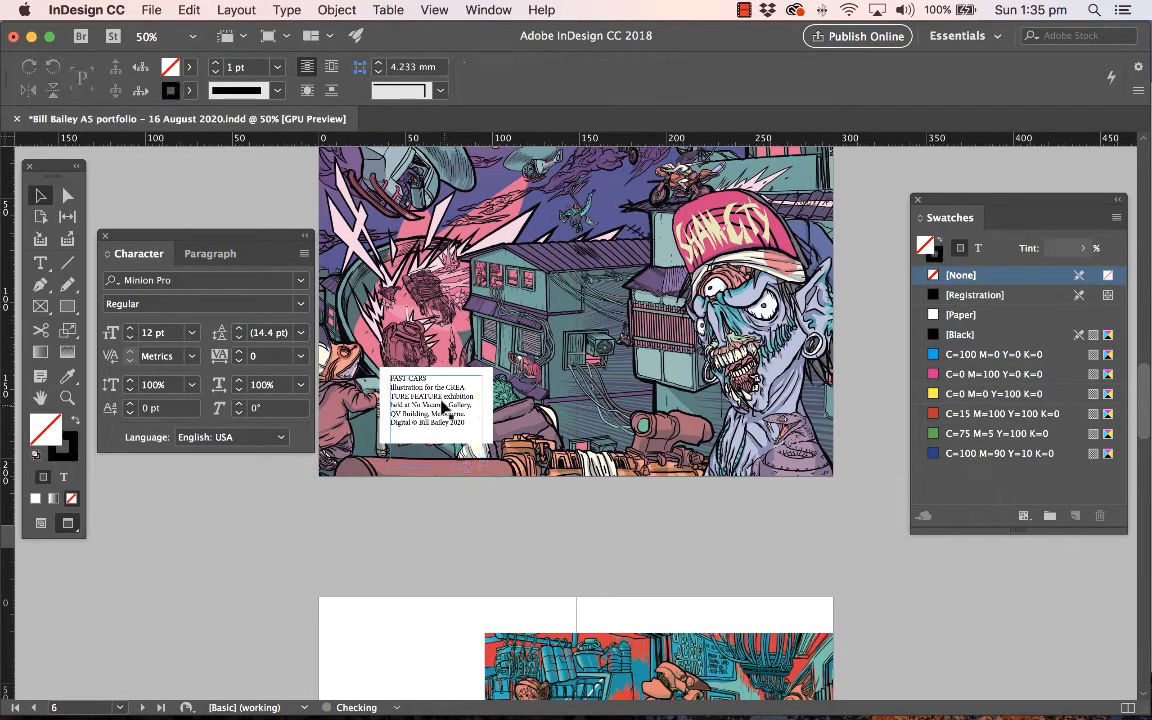
Step: Turn off hyphenation for the FAST CARS caption
key("super+equal")
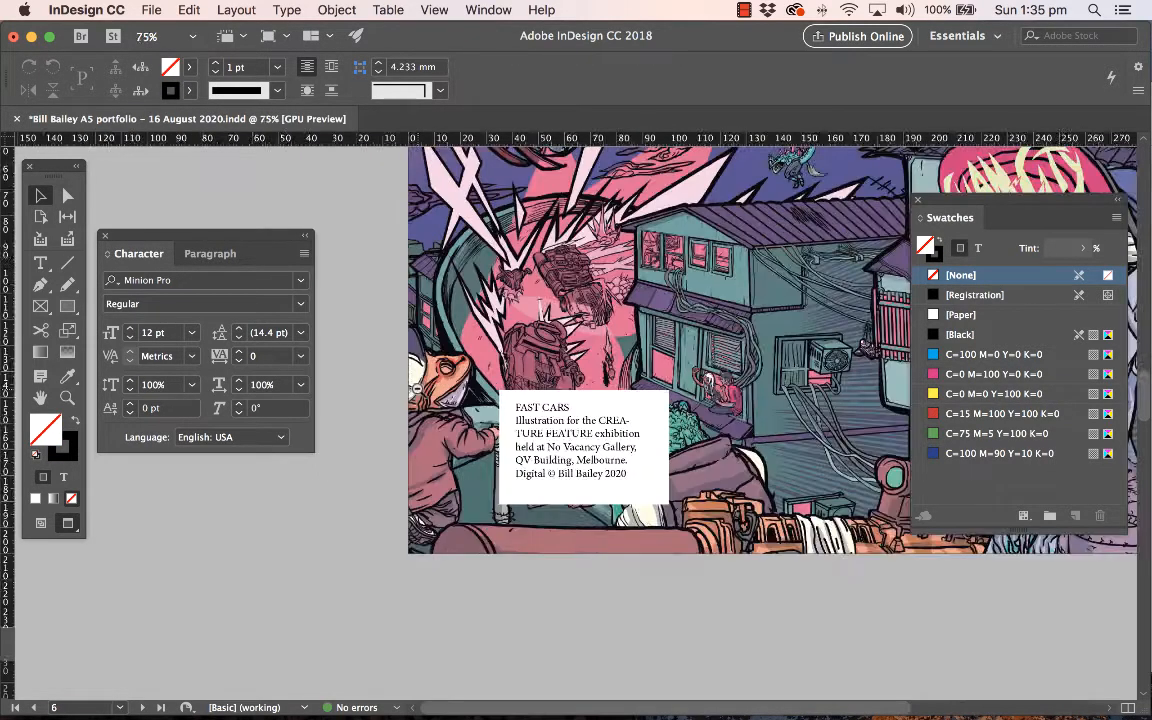
key("super+equal")
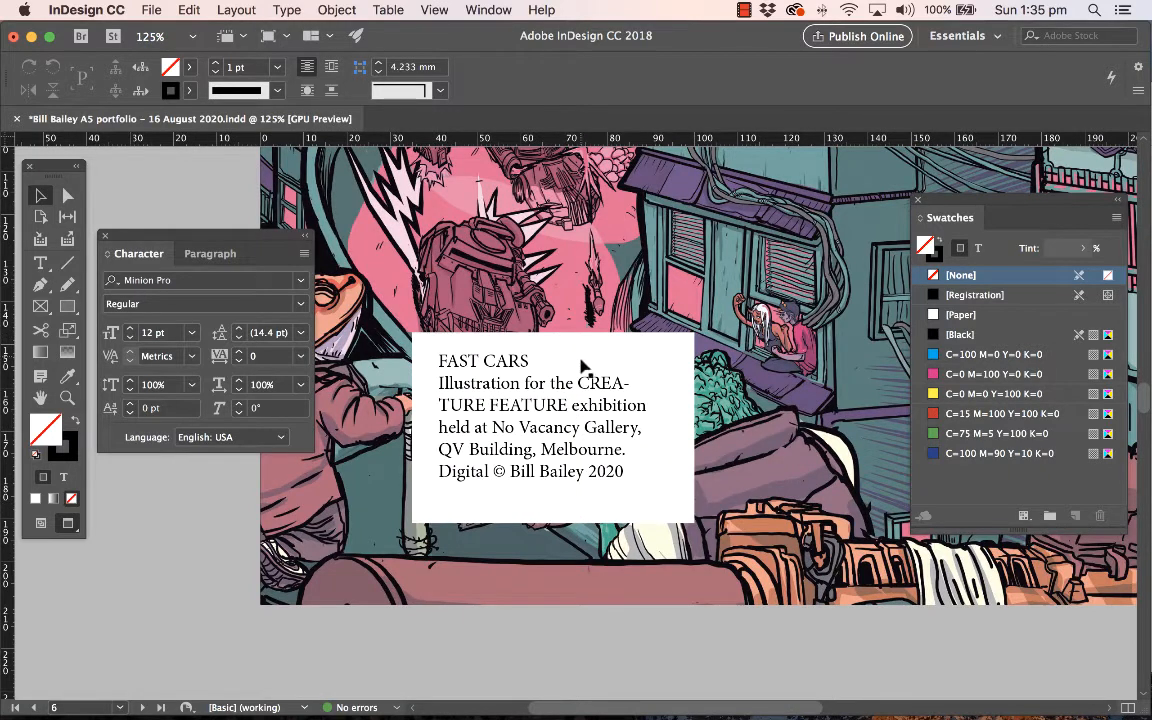
left_click(555, 415)
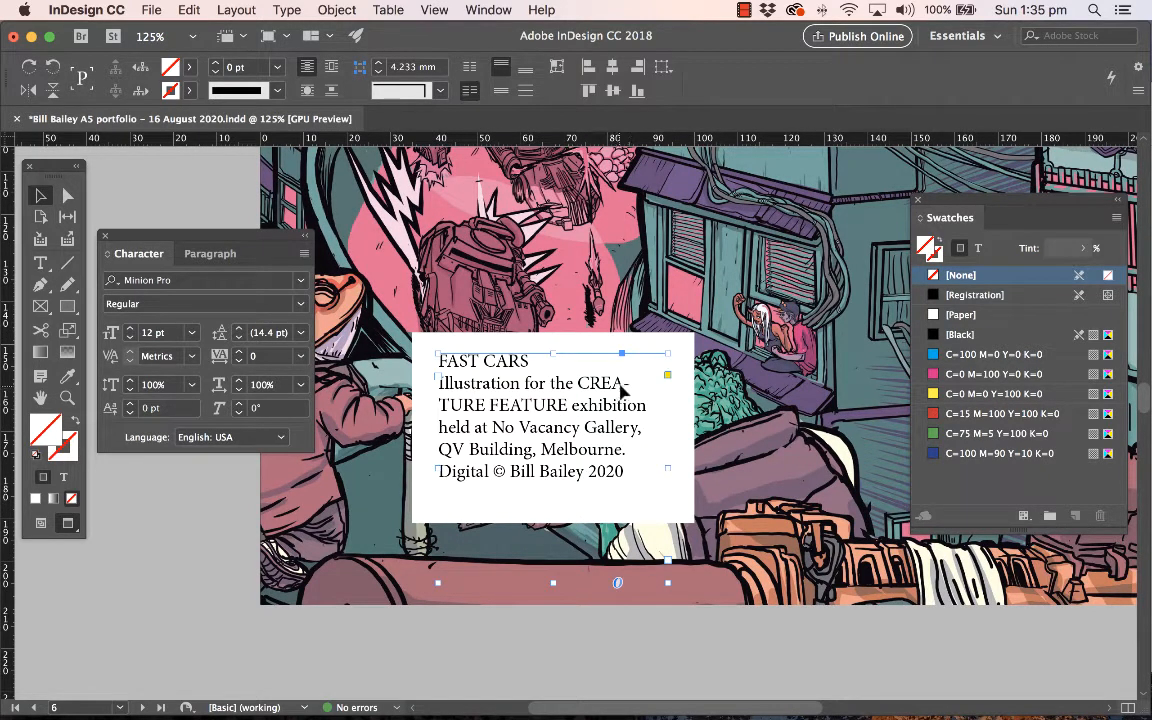
left_click(212, 253)
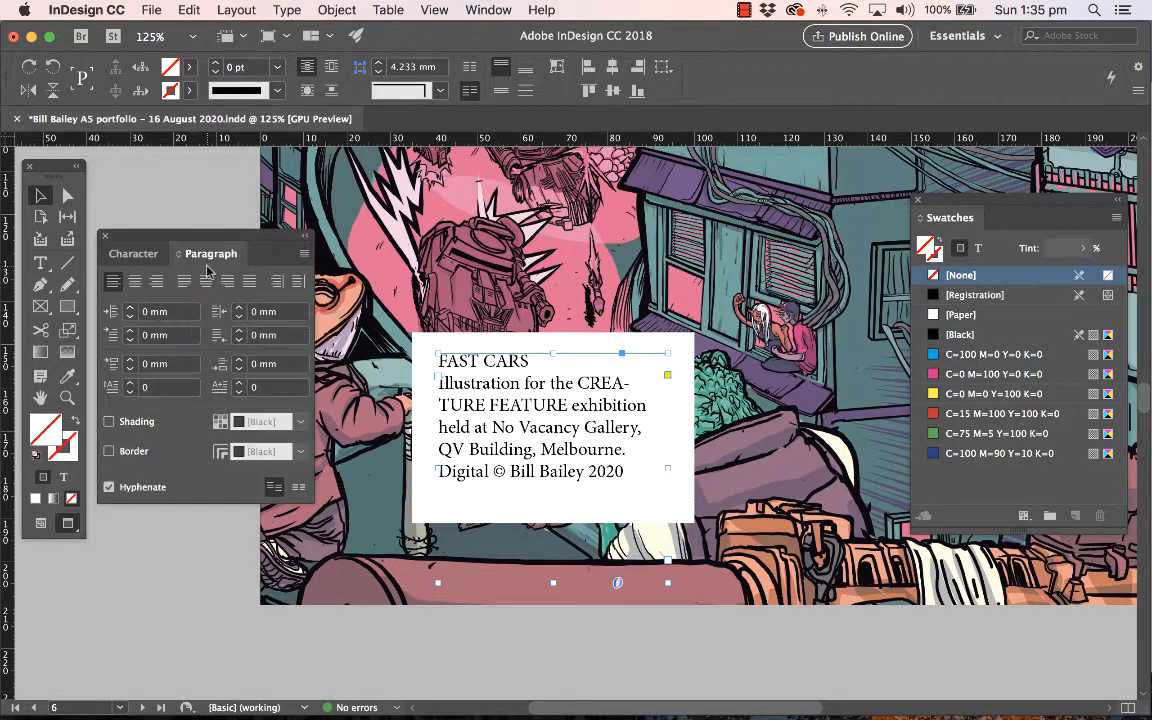
left_click(120, 487)
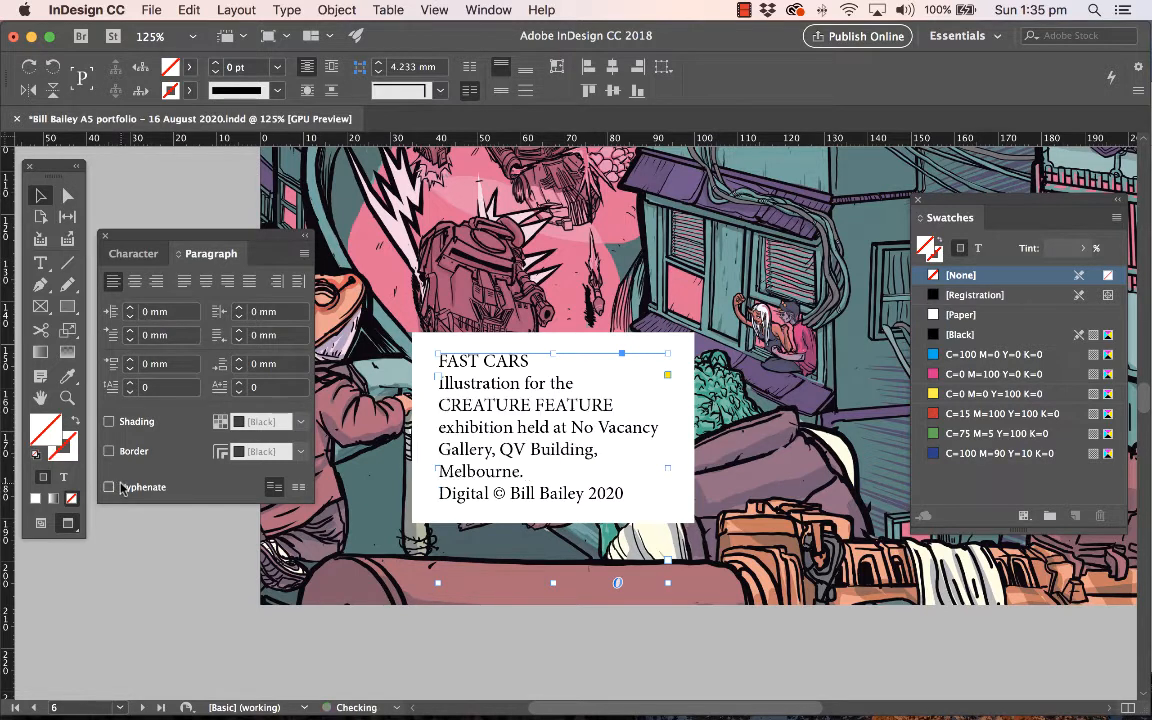
Step: Set the opacity of the white rectangle behind the FAST CARS caption to 91% in its transparency effects
left_click(562, 352)
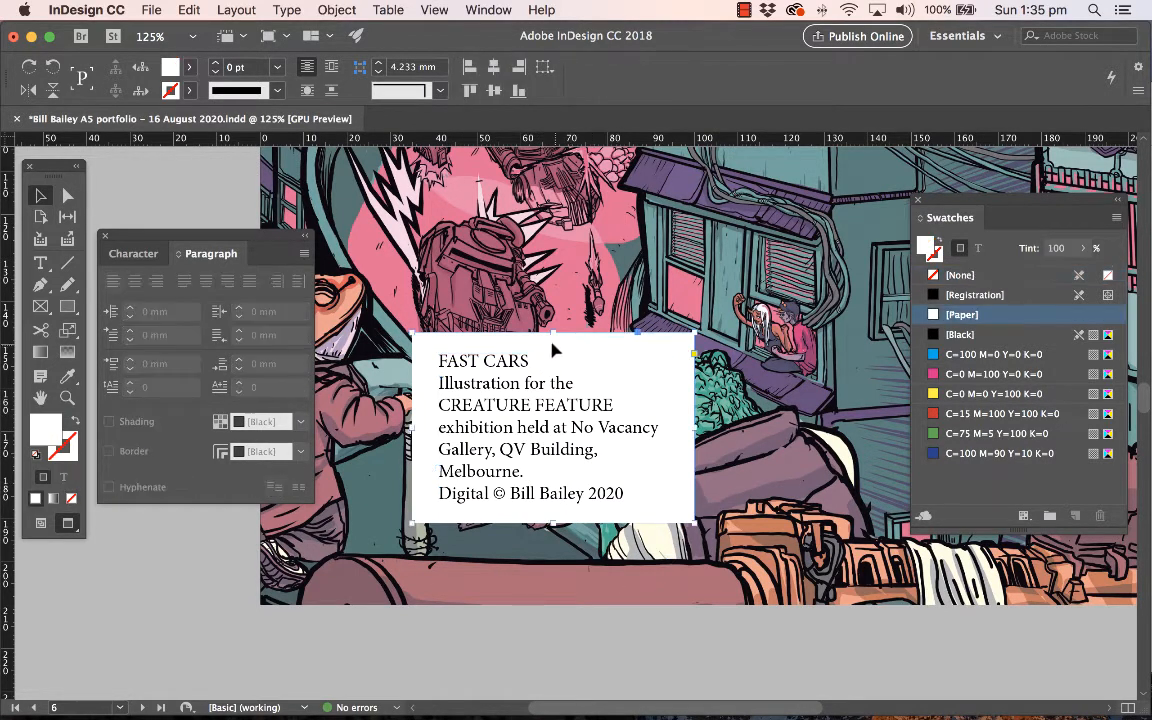
right_click(582, 347)
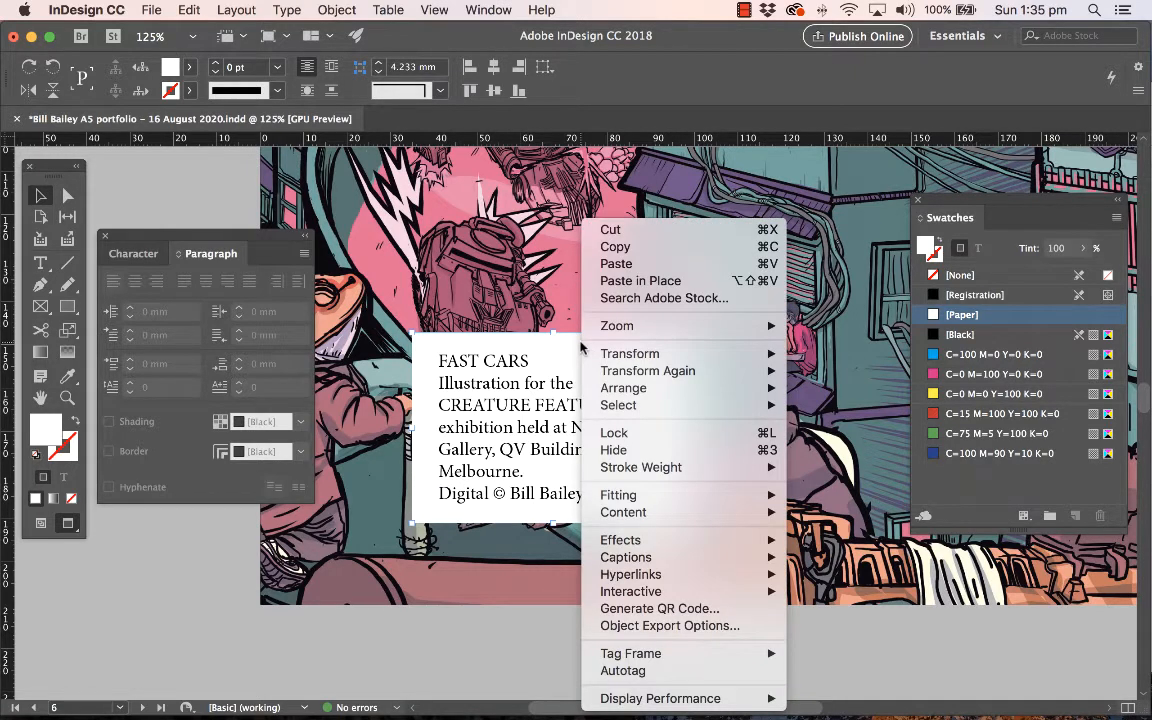
mouse_move(665, 541)
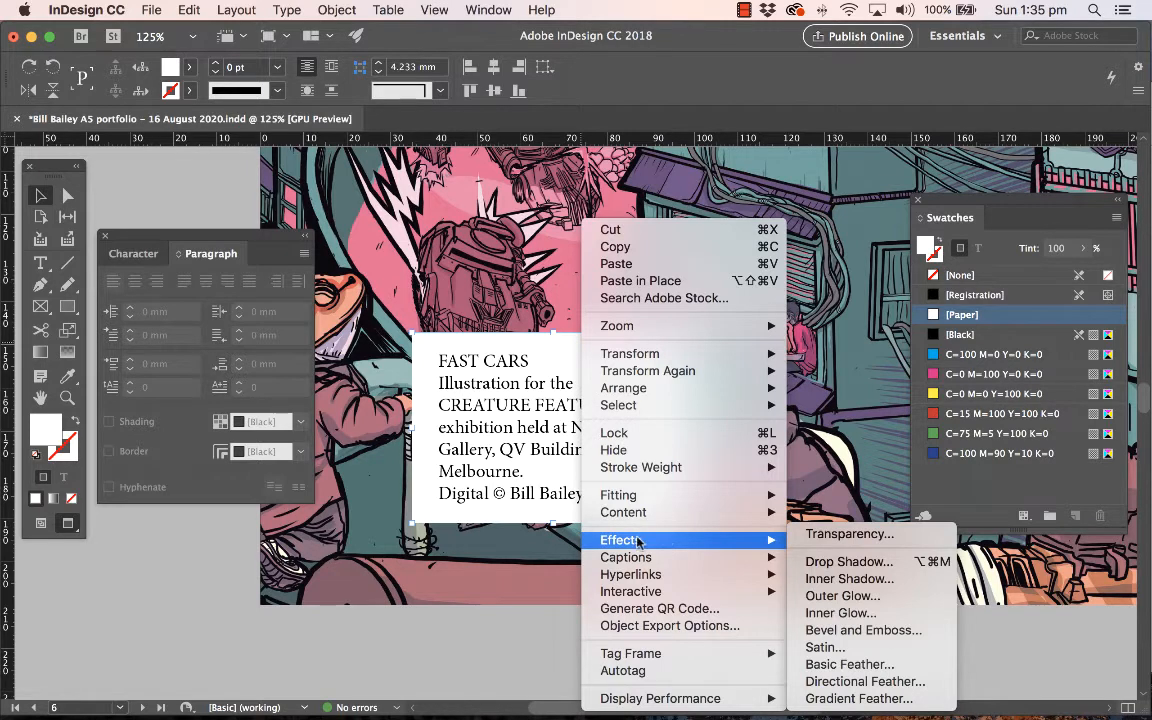
left_click(849, 534)
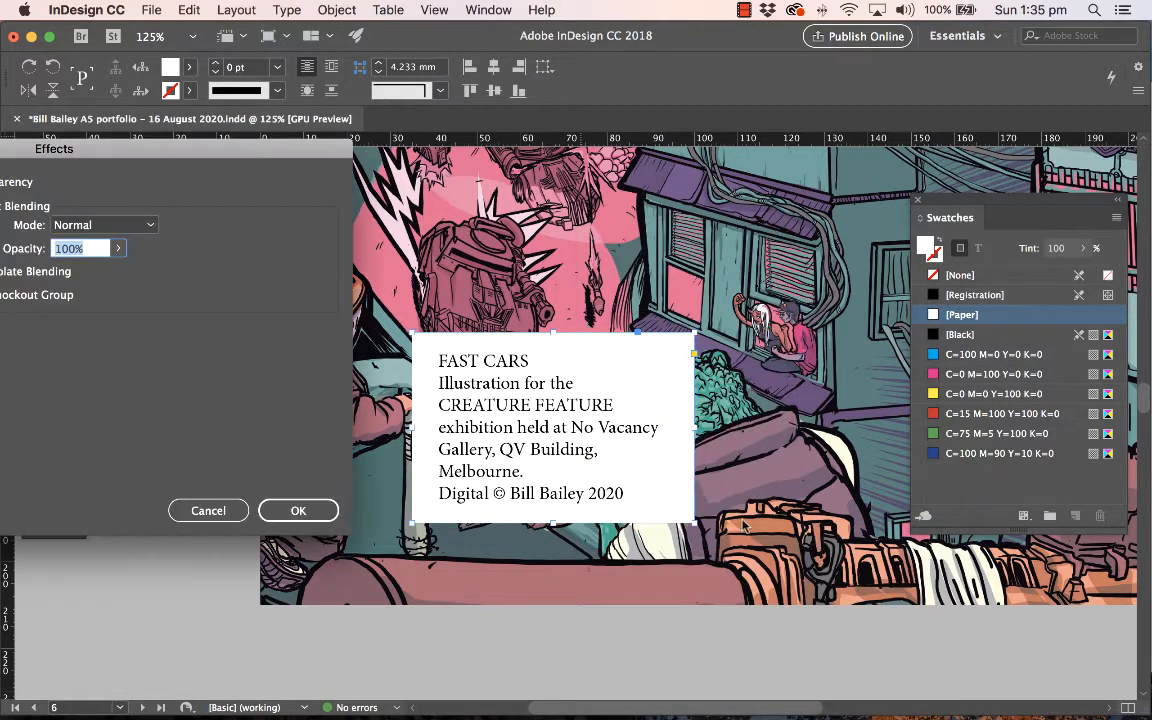
left_click_drag(149, 149, 196, 154)
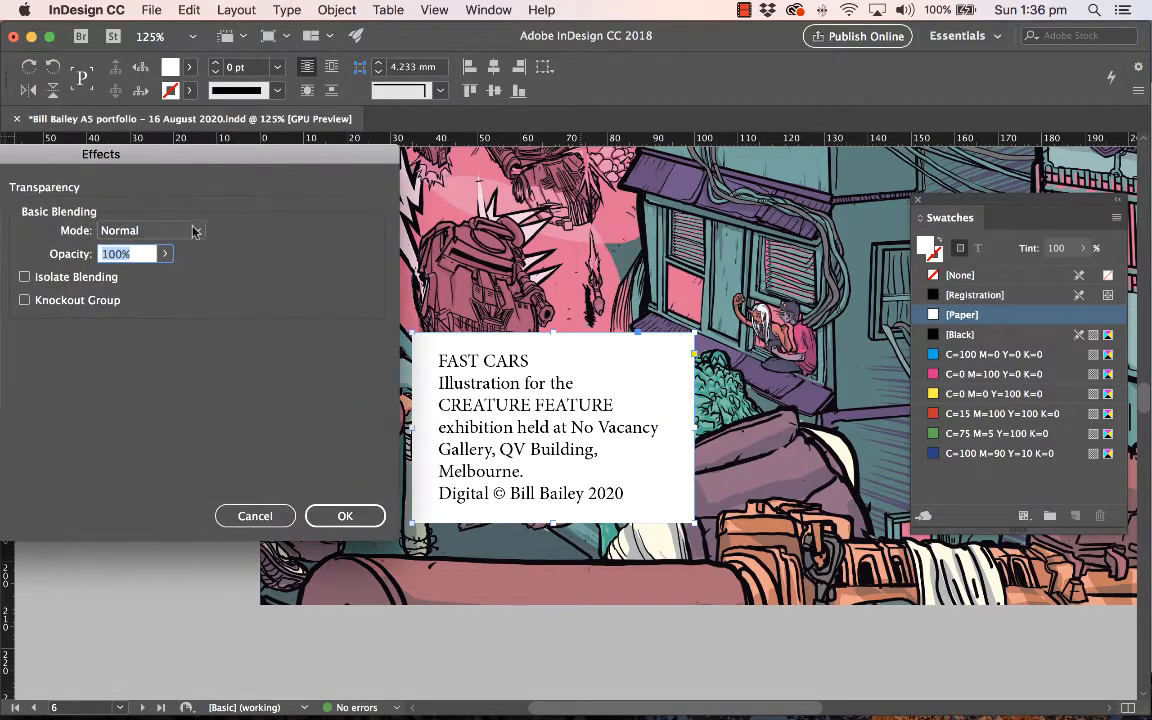
left_click(165, 253)
mouse_move(160, 276)
left_mouse_down()
mouse_move(133, 279)
mouse_move(157, 279)
left_mouse_up()
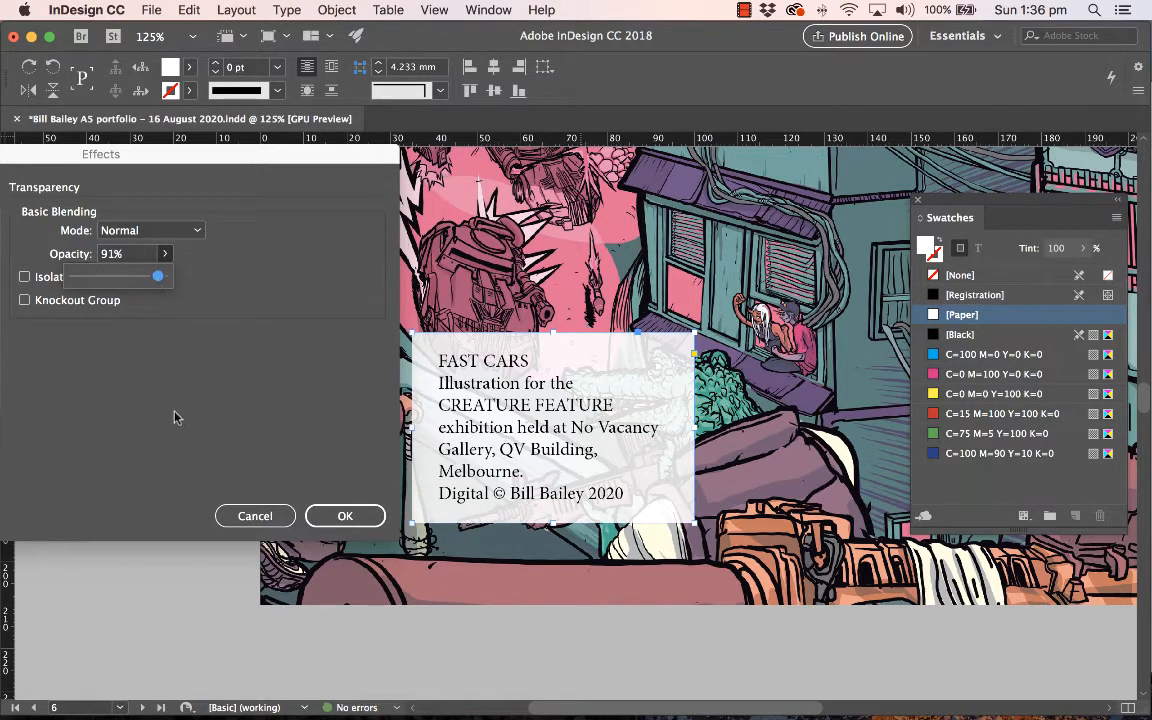
left_click(340, 515)
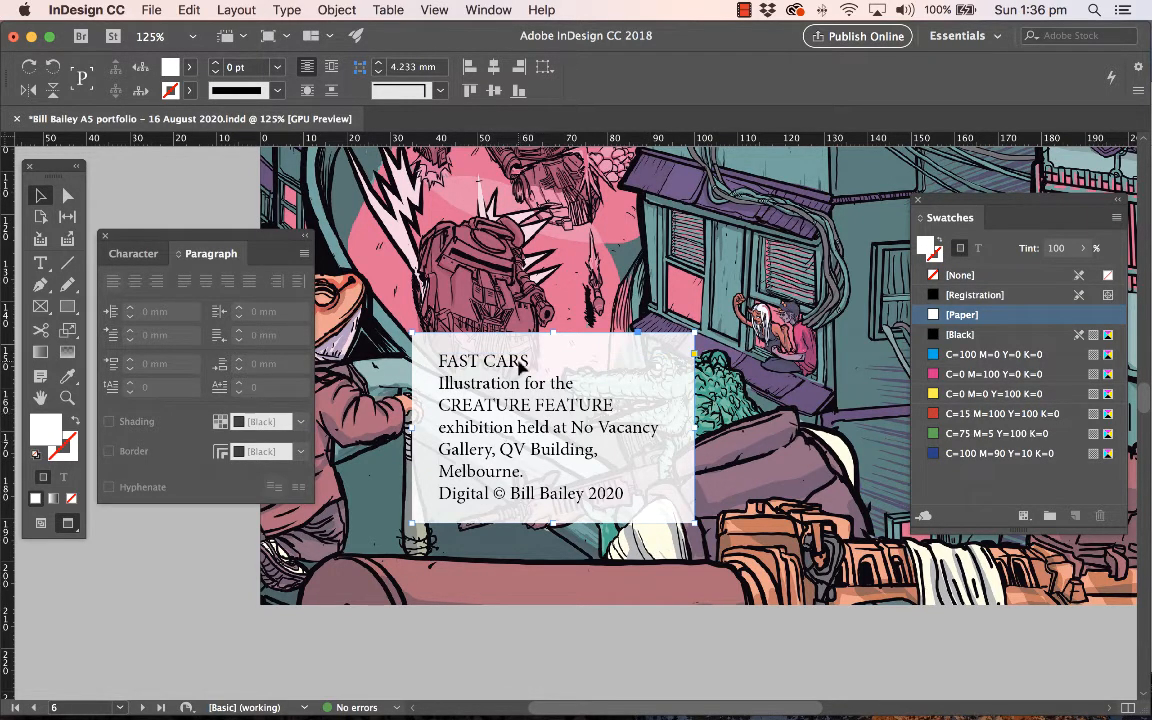
left_click(555, 627)
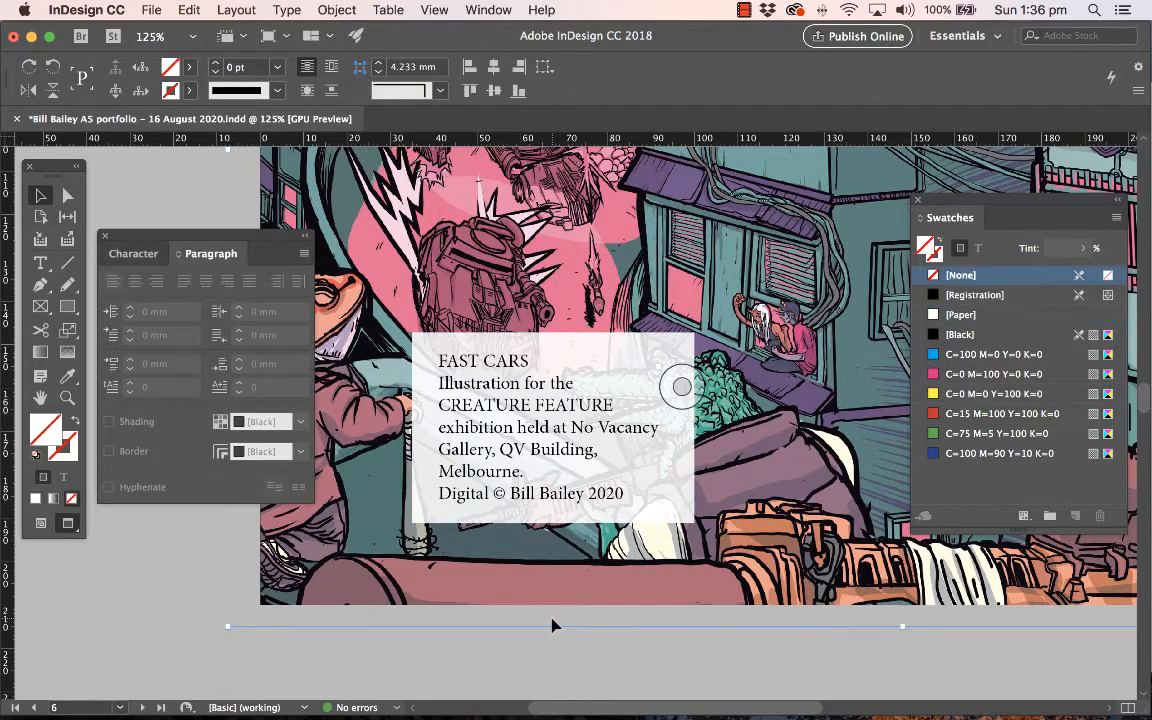
Step: Copy the complete OYAJI JUNK SHOP caption from the Word document and place it beside the junk shop artwork on page 8 in InDesign
scroll(555, 626, "down", 5)
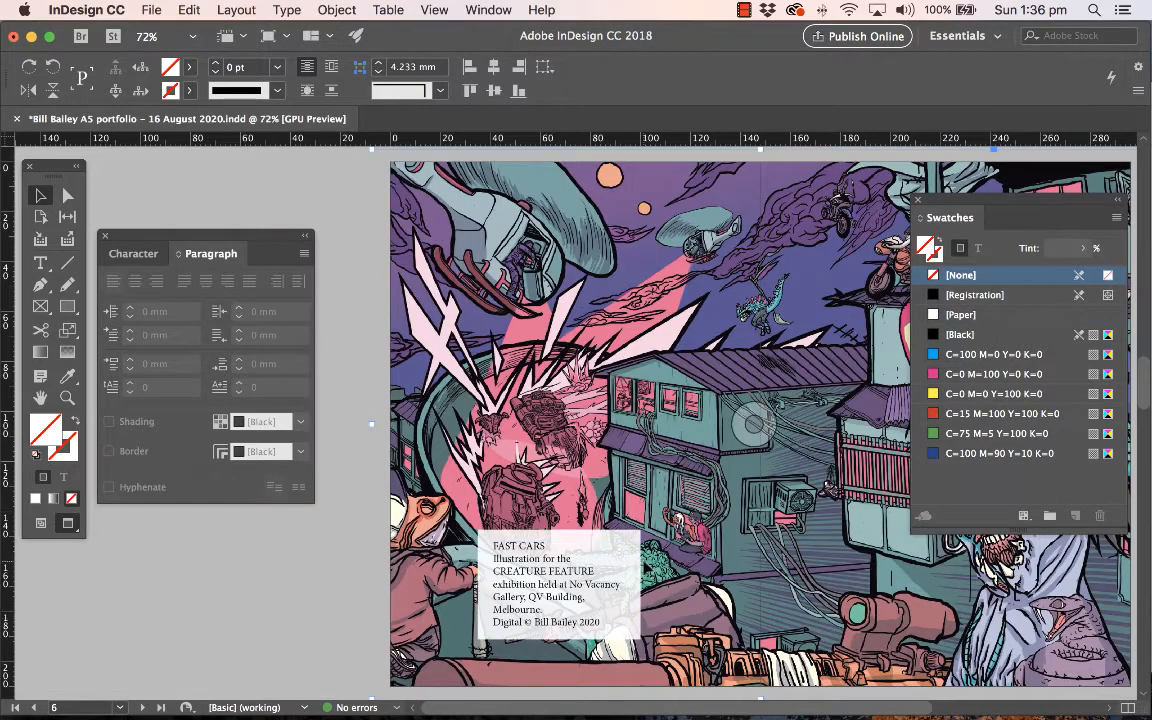
scroll(643, 568, "down", 5)
scroll(643, 568, "down", 5)
left_click(517, 463)
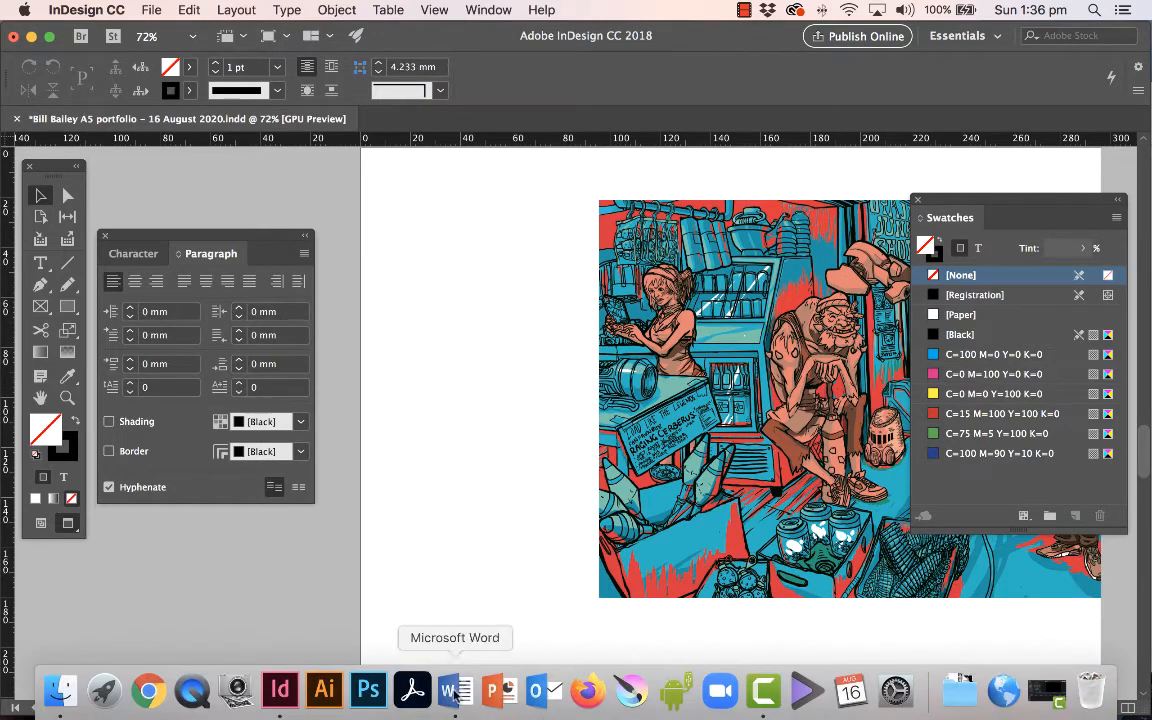
left_click(455, 710)
left_click_drag(712, 533, 513, 483)
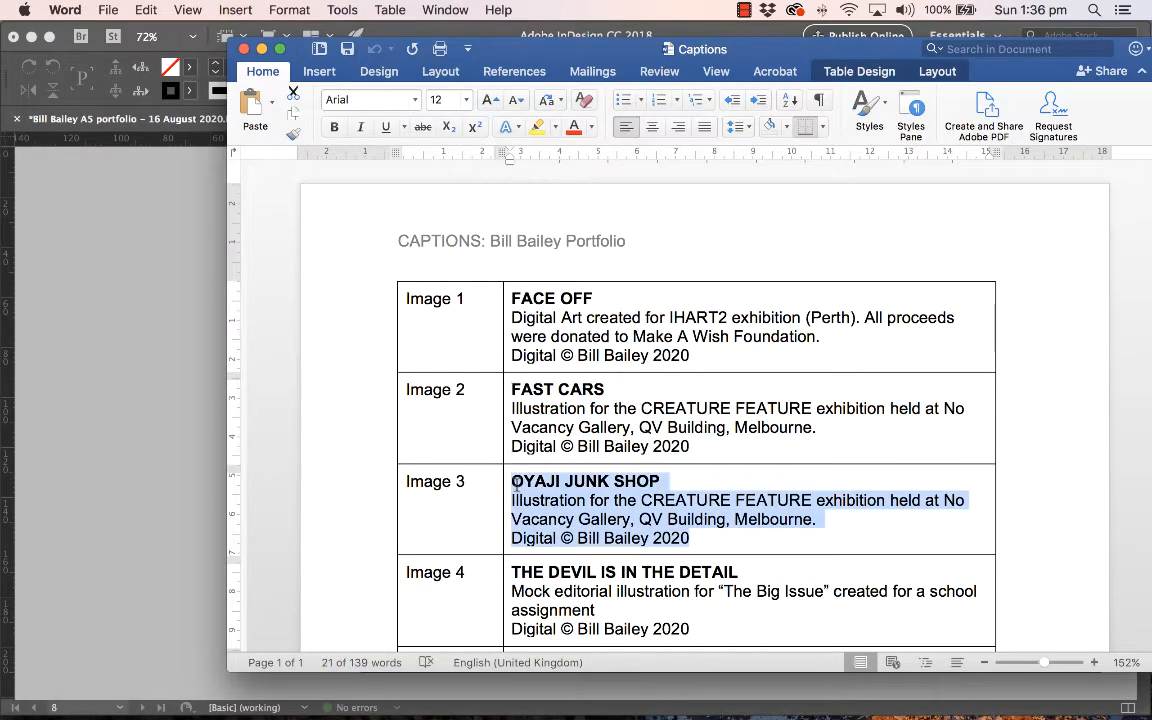
left_click(157, 373)
key("super+v")
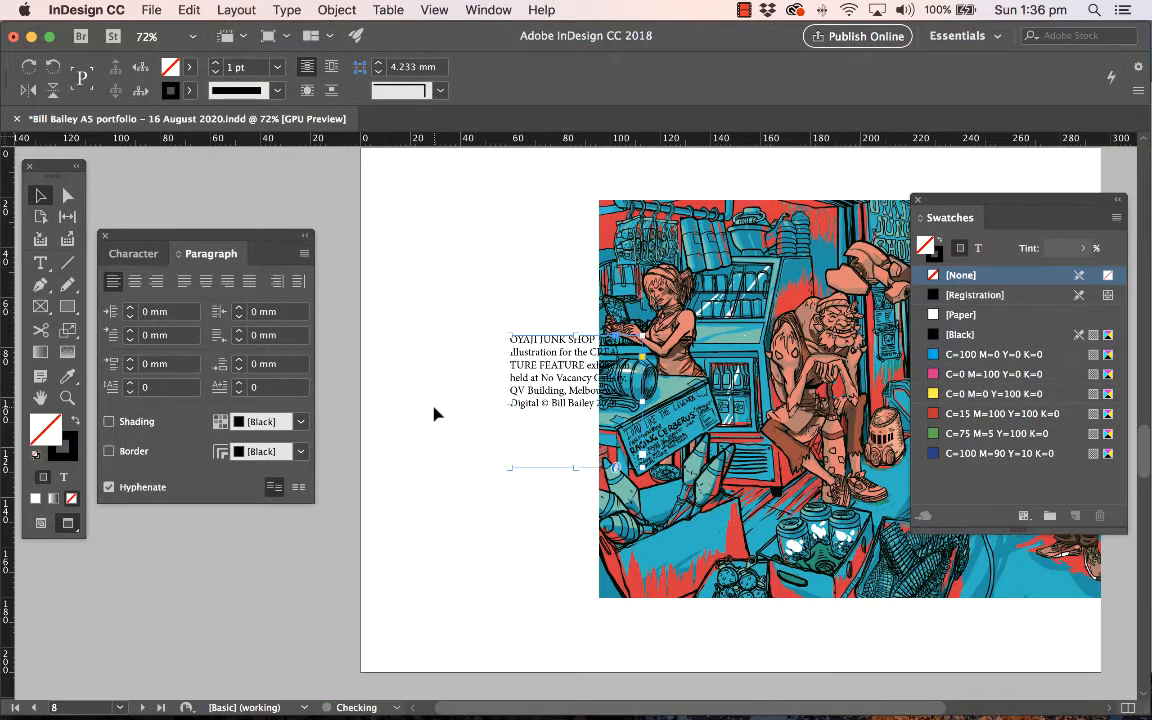
left_click_drag(504, 355, 484, 500)
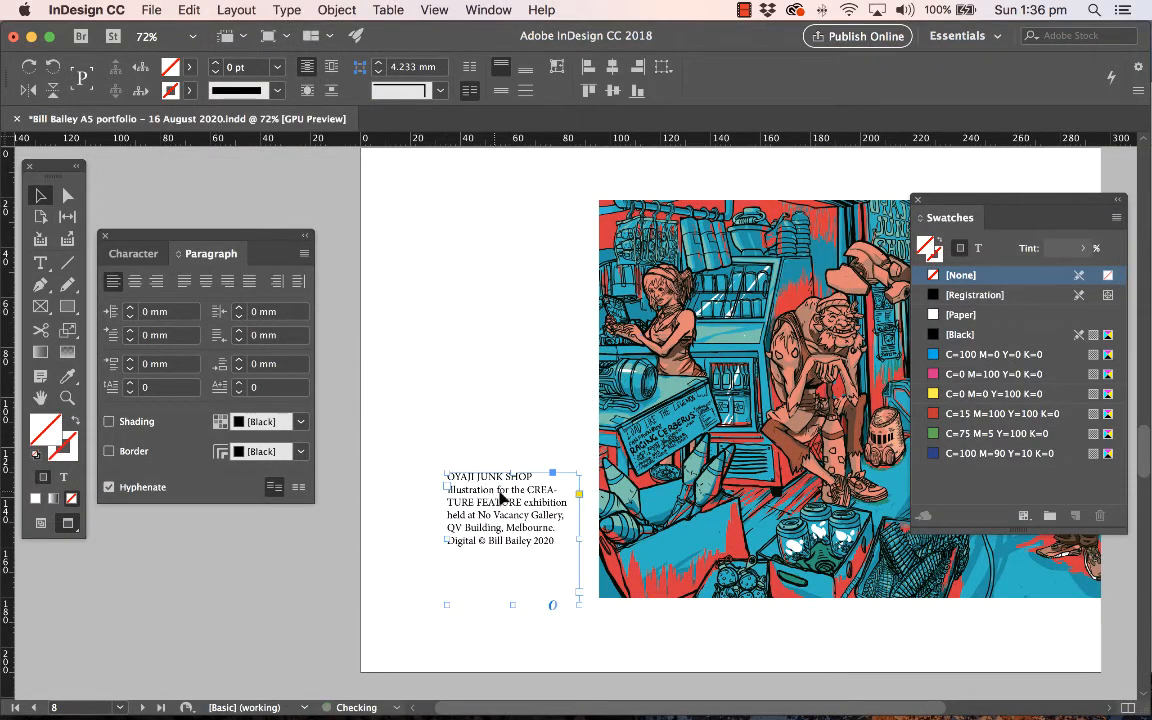
Step: Shift the OYAJI JUNK SHOP caption slightly down and left, and turn off its hyphenation
scroll(704, 588, "down", 5)
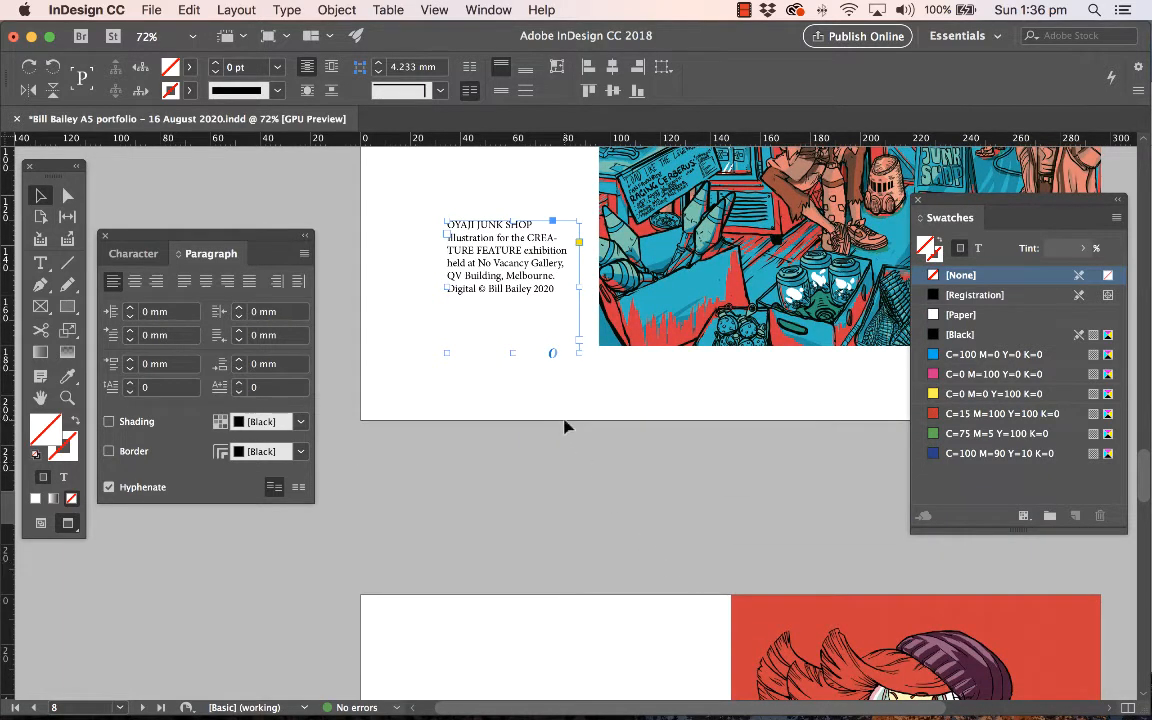
left_click_drag(513, 257, 481, 289)
left_click(620, 424)
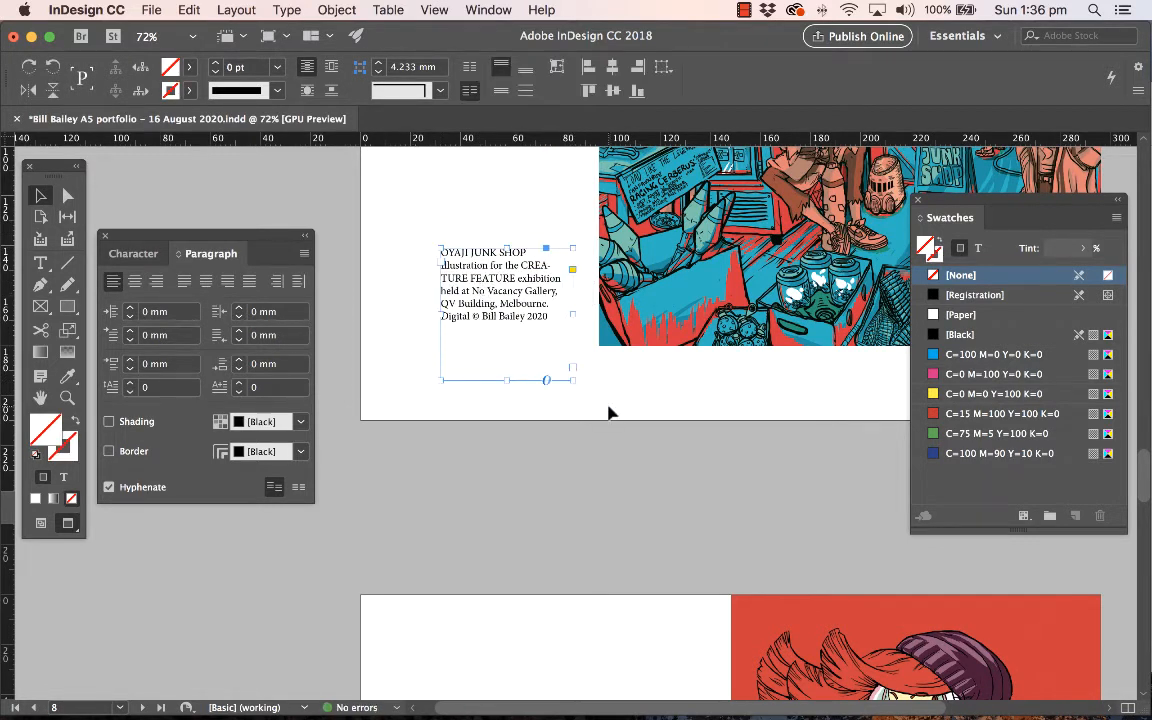
left_click(141, 489)
left_click(604, 409)
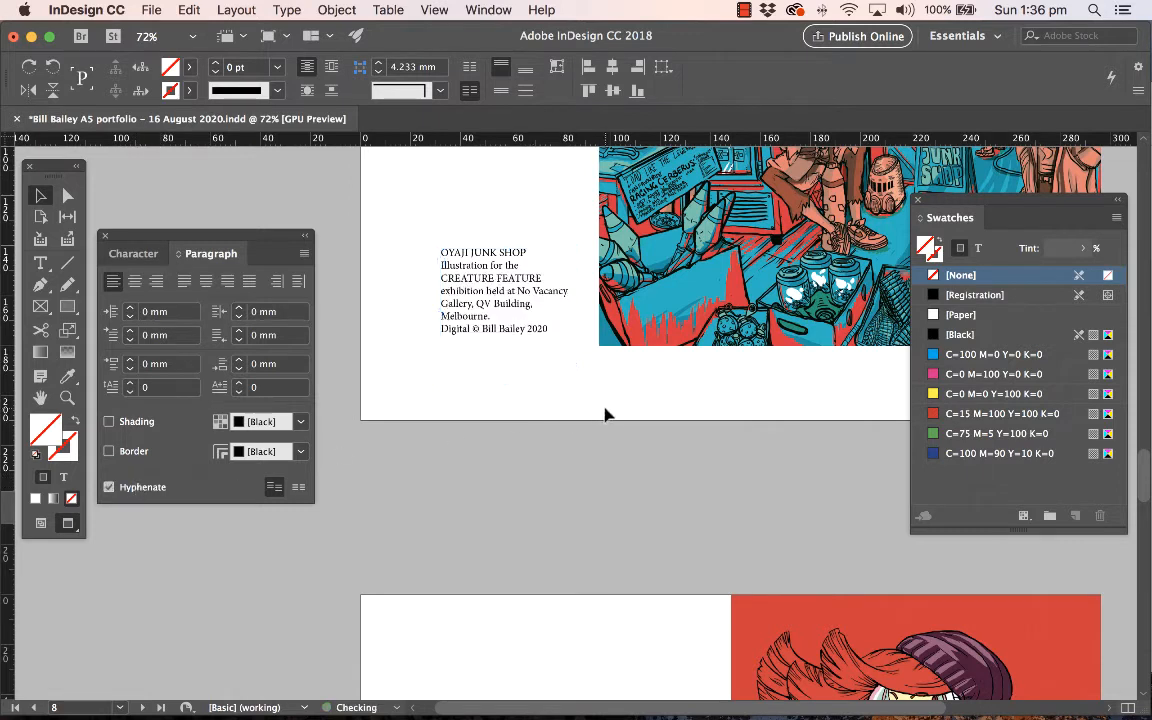
Step: Nudge the OYAJI JUNK SHOP caption slightly right, closer to the artwork, keeping its height on the page
left_click(508, 306)
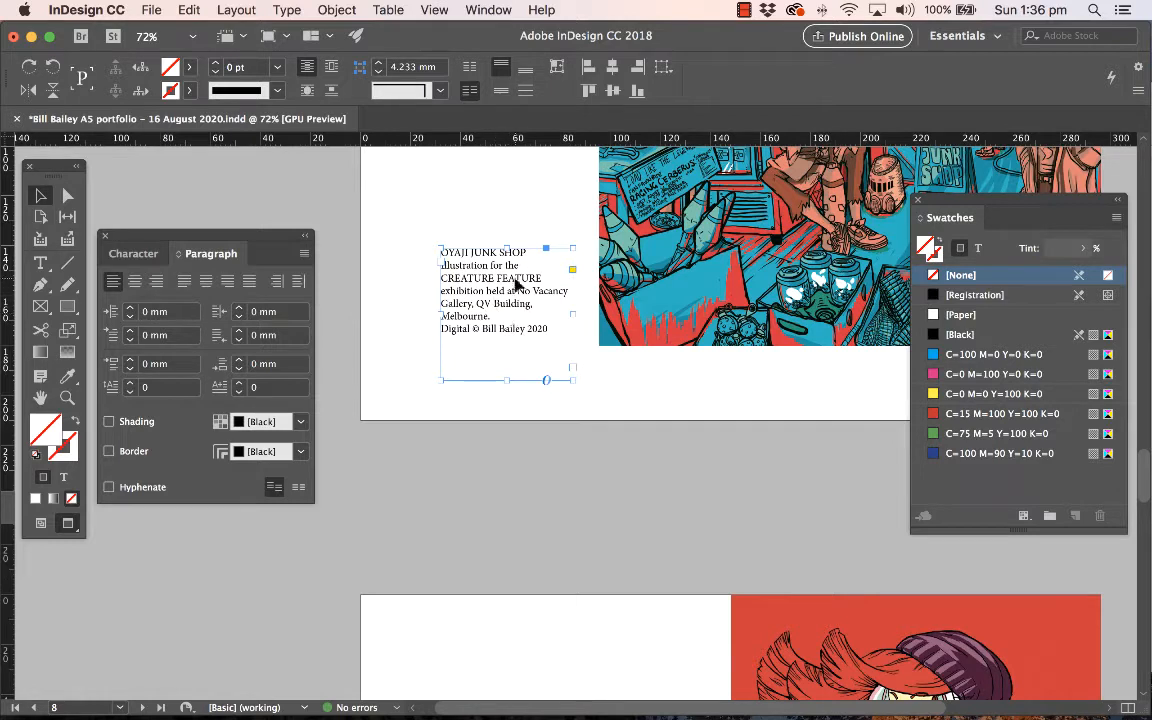
left_click(577, 366)
left_click(510, 300)
mouse_move(483, 313)
left_mouse_down()
mouse_move(485, 278)
mouse_move(460, 325)
mouse_move(489, 305)
left_mouse_up()
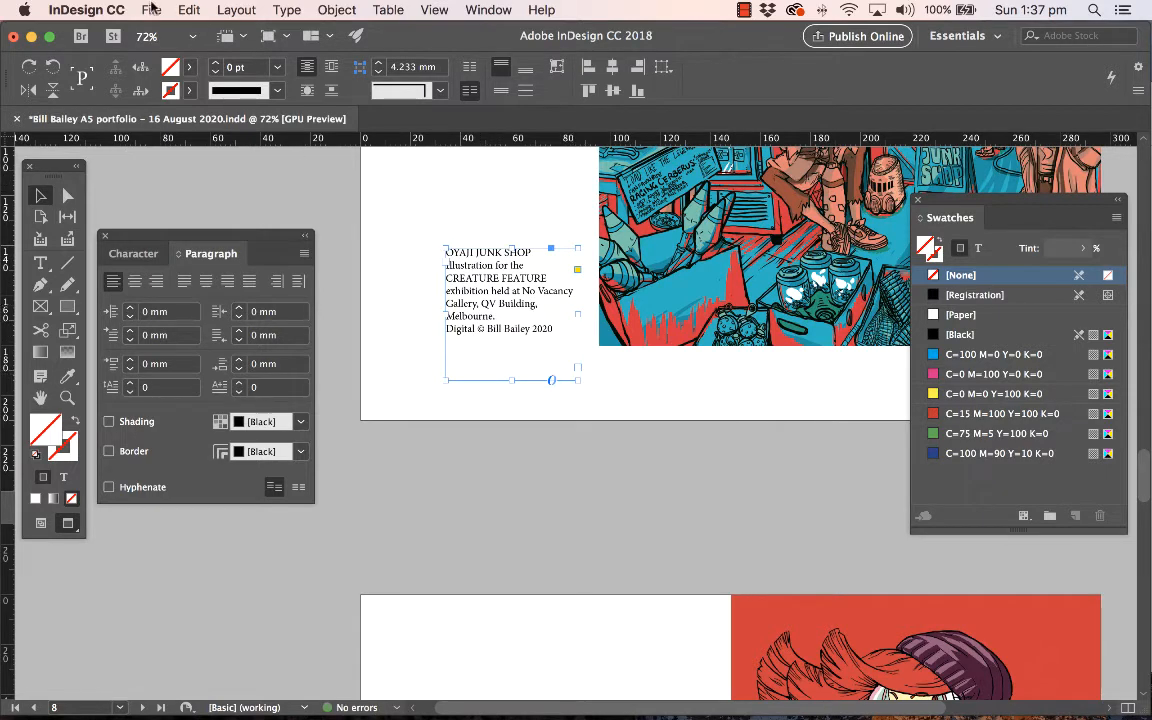
Step: Copy the OYAJI JUNK SHOP caption and paste it in place on page 10 with the red car artwork
left_click(189, 9)
left_click(172, 85)
scroll(581, 466, "down", 5)
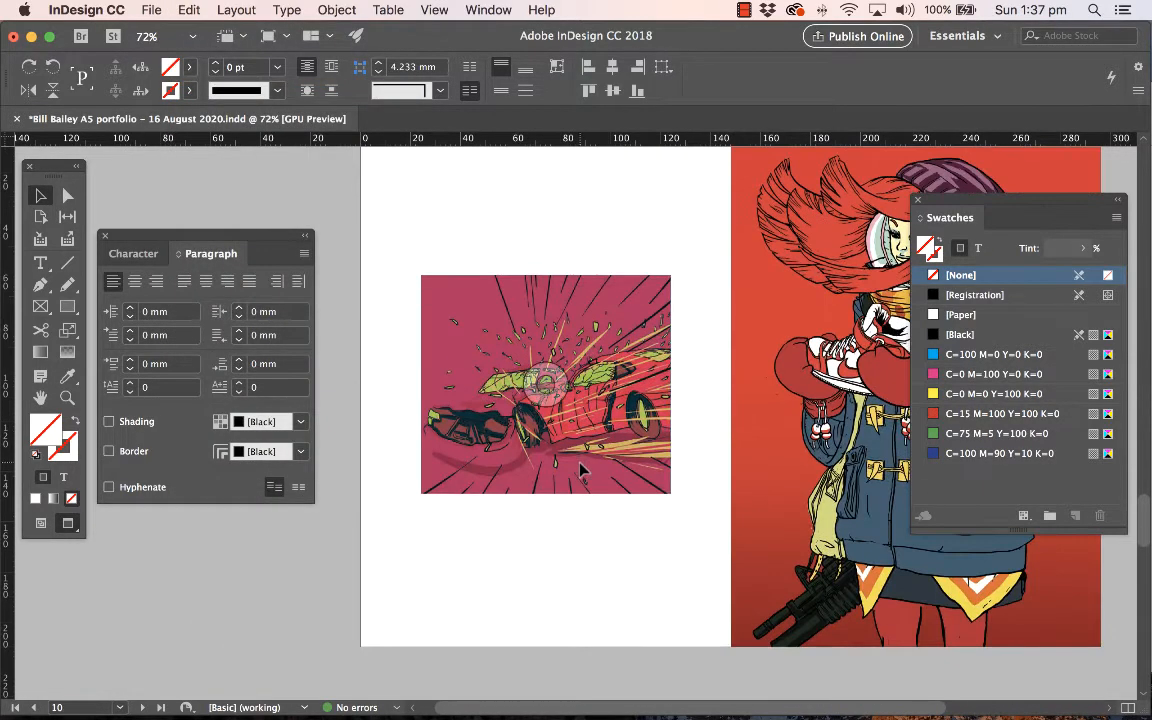
left_click(617, 583)
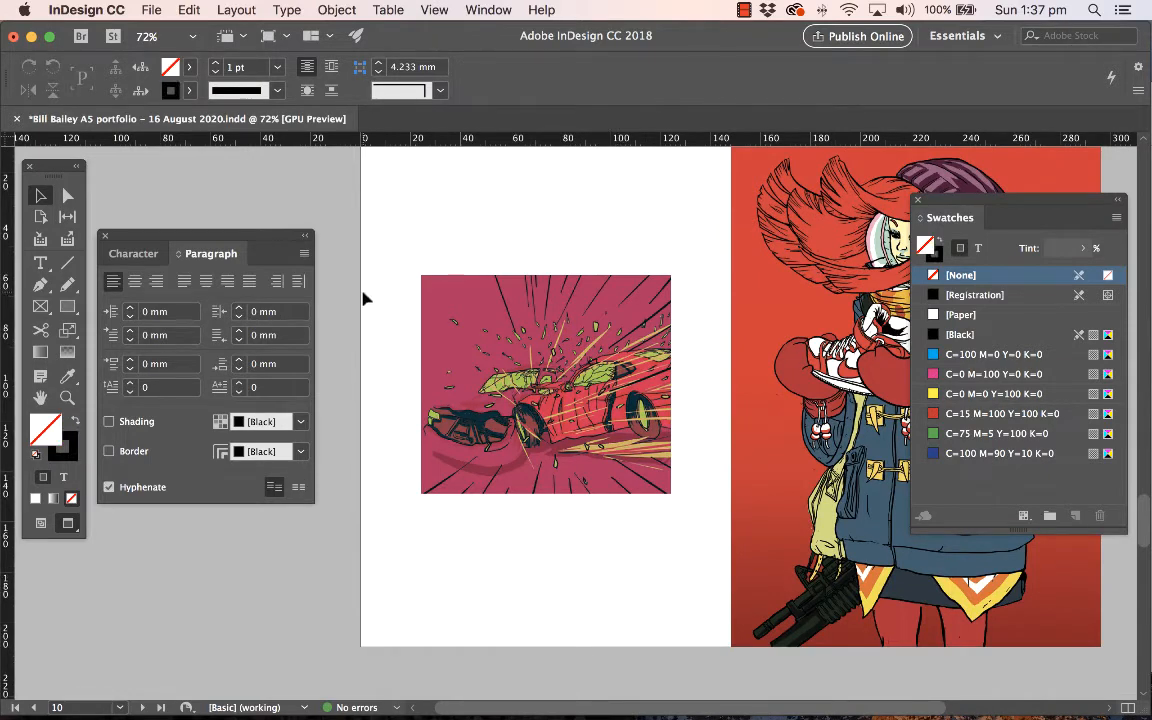
left_click(186, 9)
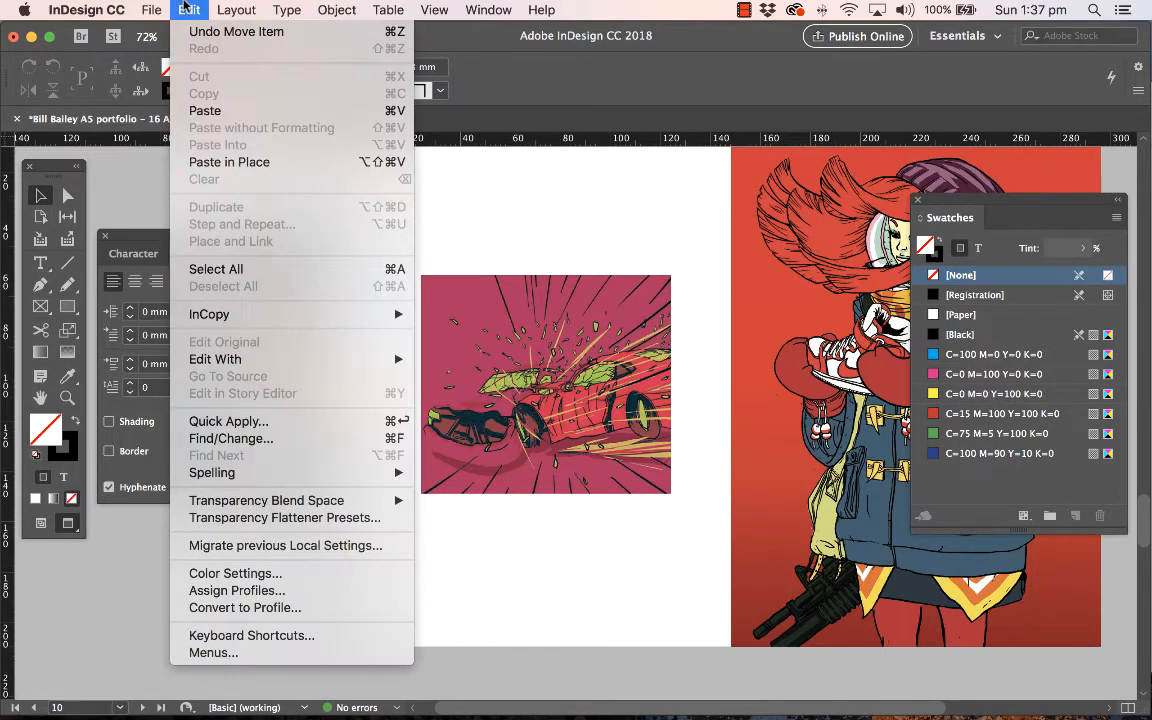
left_click(228, 163)
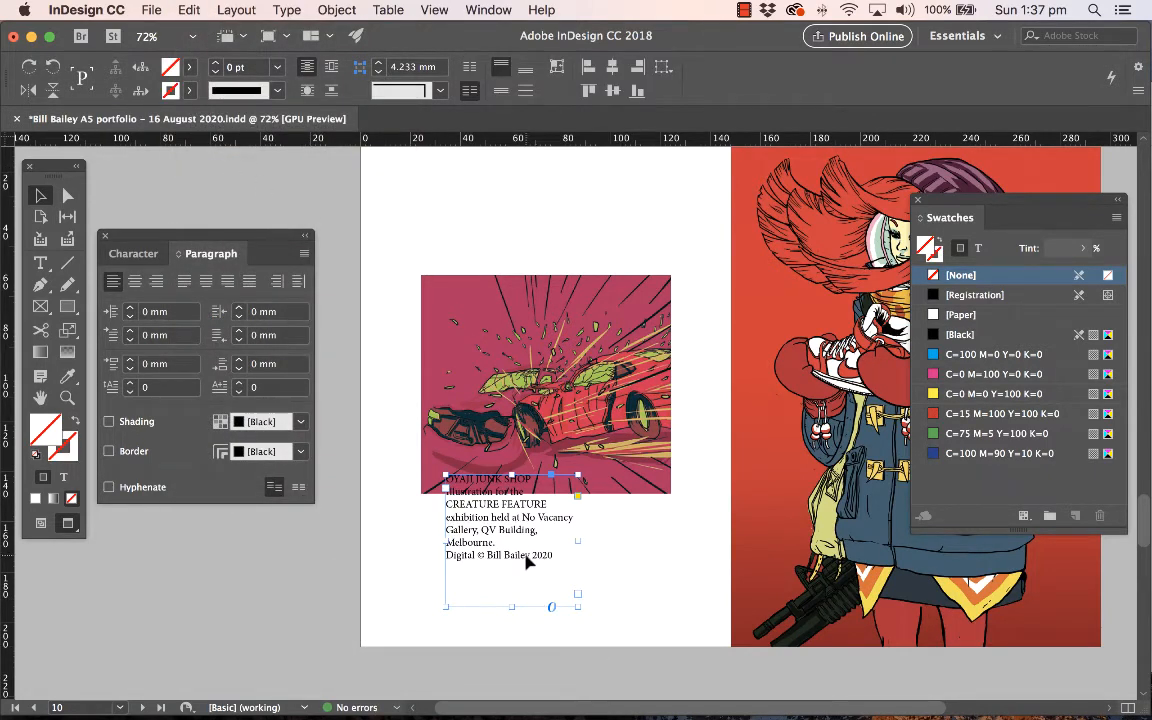
Step: Move the red car artwork on page 10 straight up about 18 mm, clear of the pasted caption
scroll(674, 378, "up", 5)
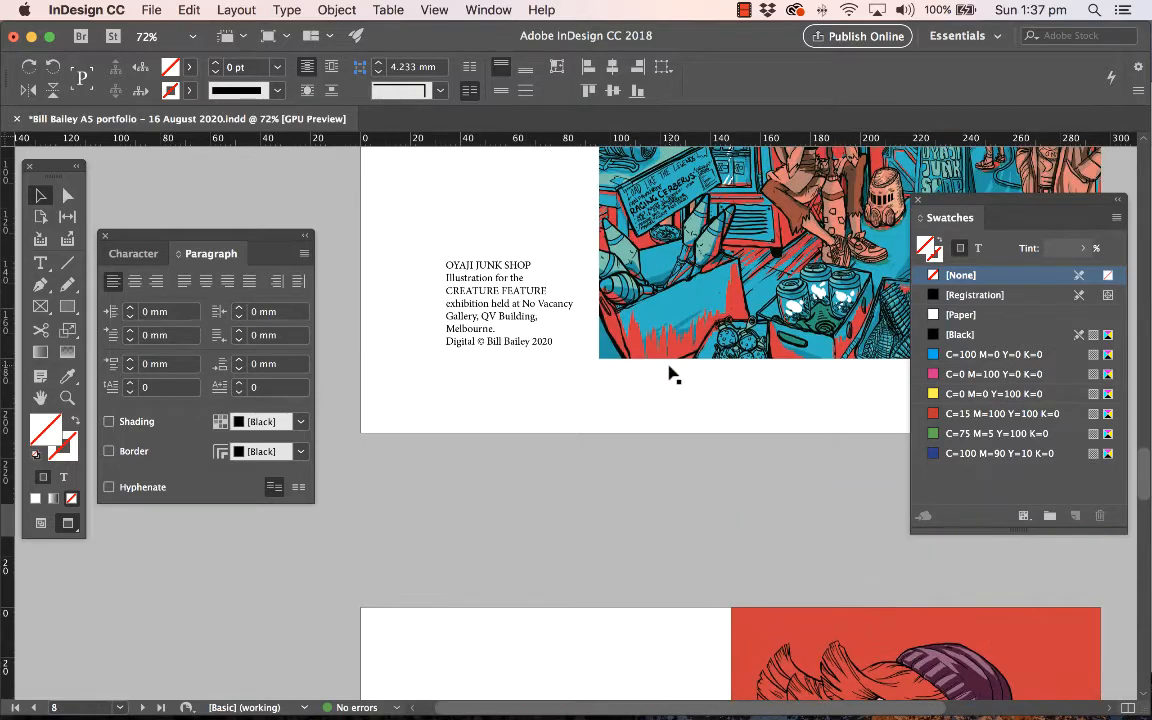
scroll(674, 374, "down", 5)
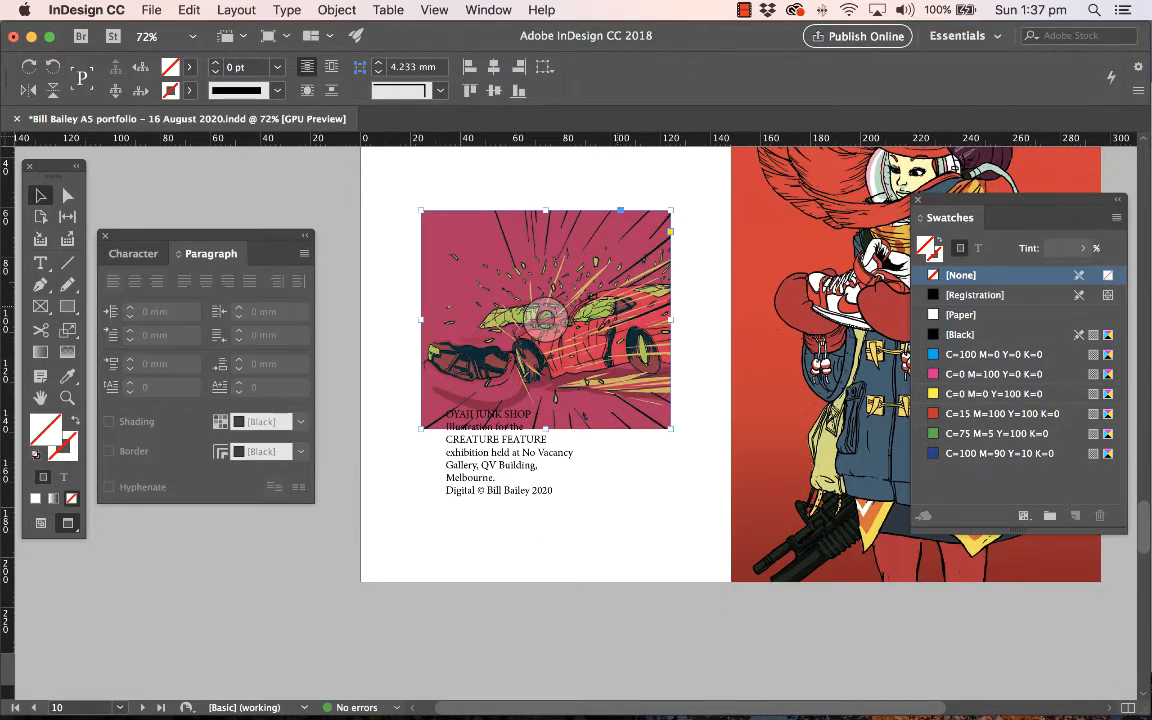
left_click_drag(620, 312, 620, 268)
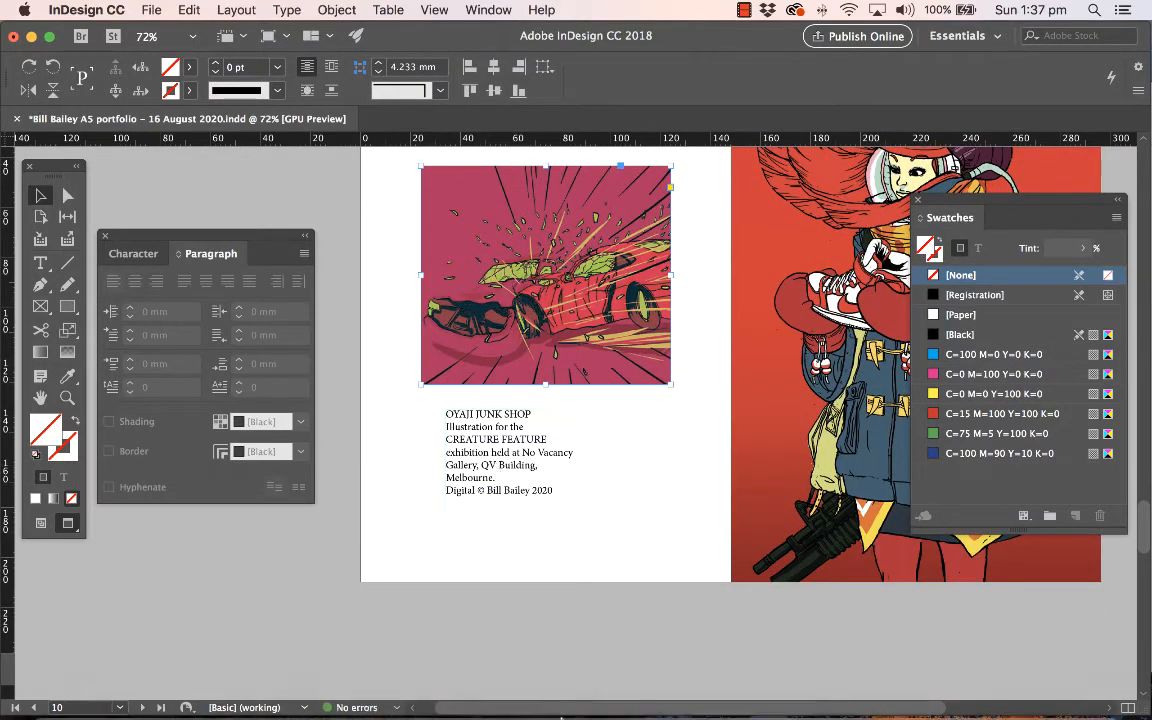
Step: Replace the pasted caption's text on page 10 with the complete THE DEVIL IS IN THE DETAIL caption from the Word document
left_click(456, 690)
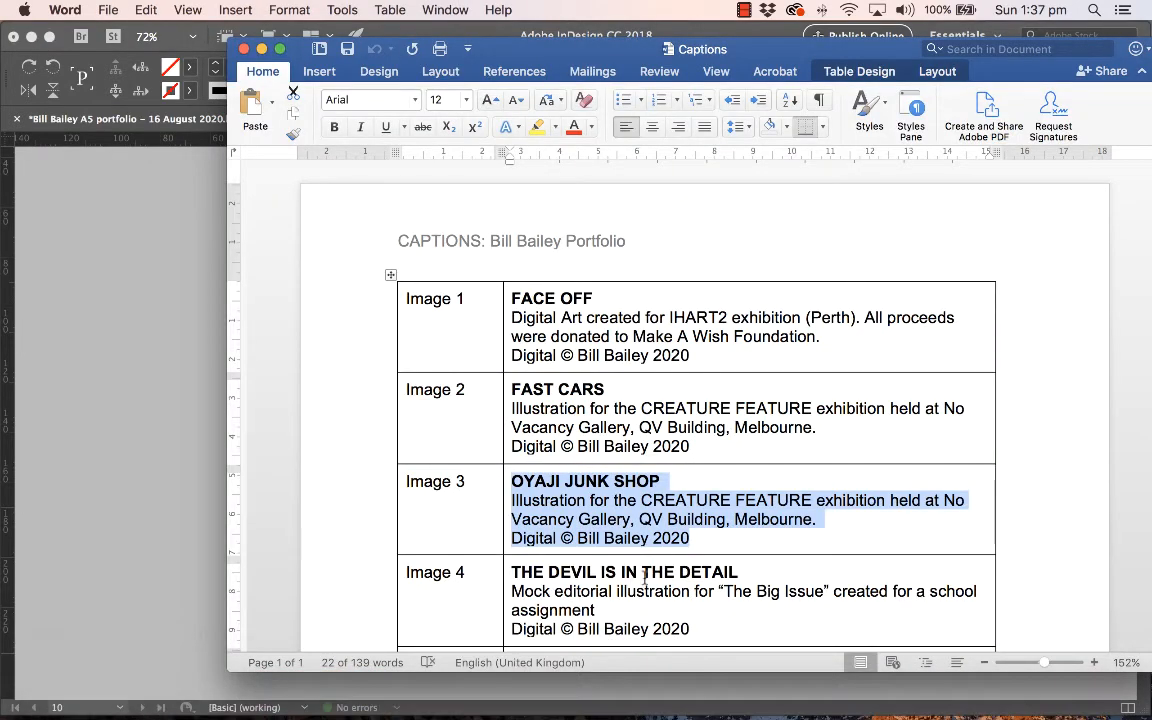
left_click_drag(692, 636, 516, 577)
key("super+c")
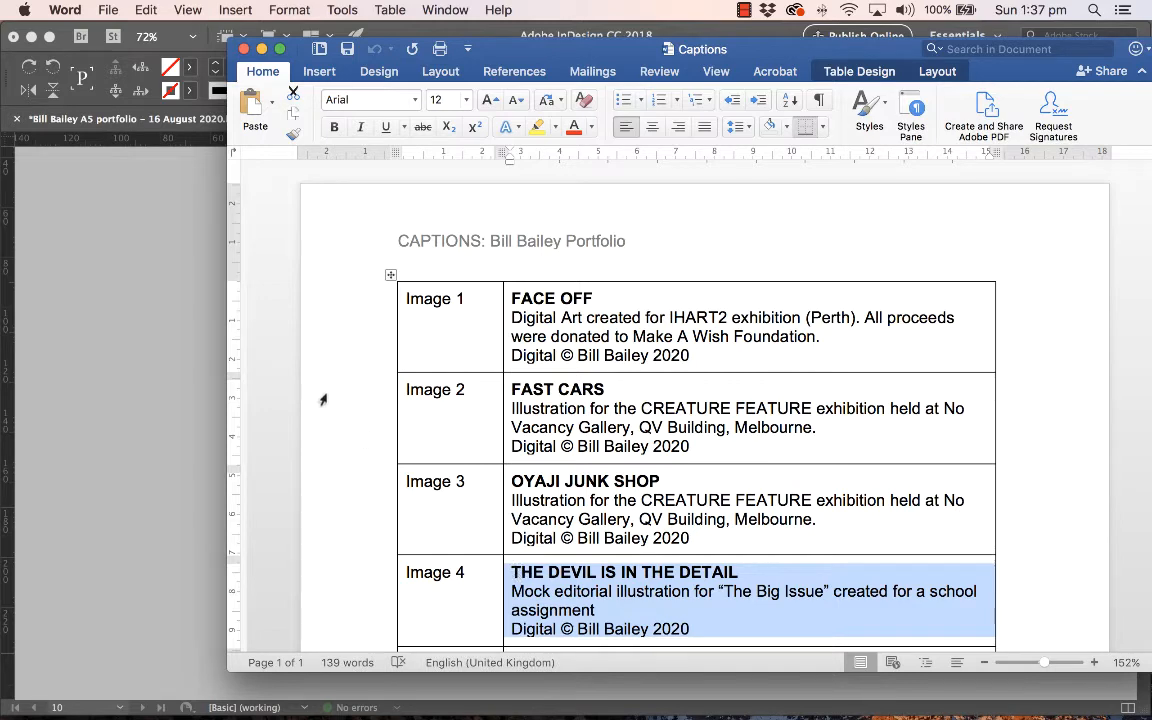
left_click(213, 296)
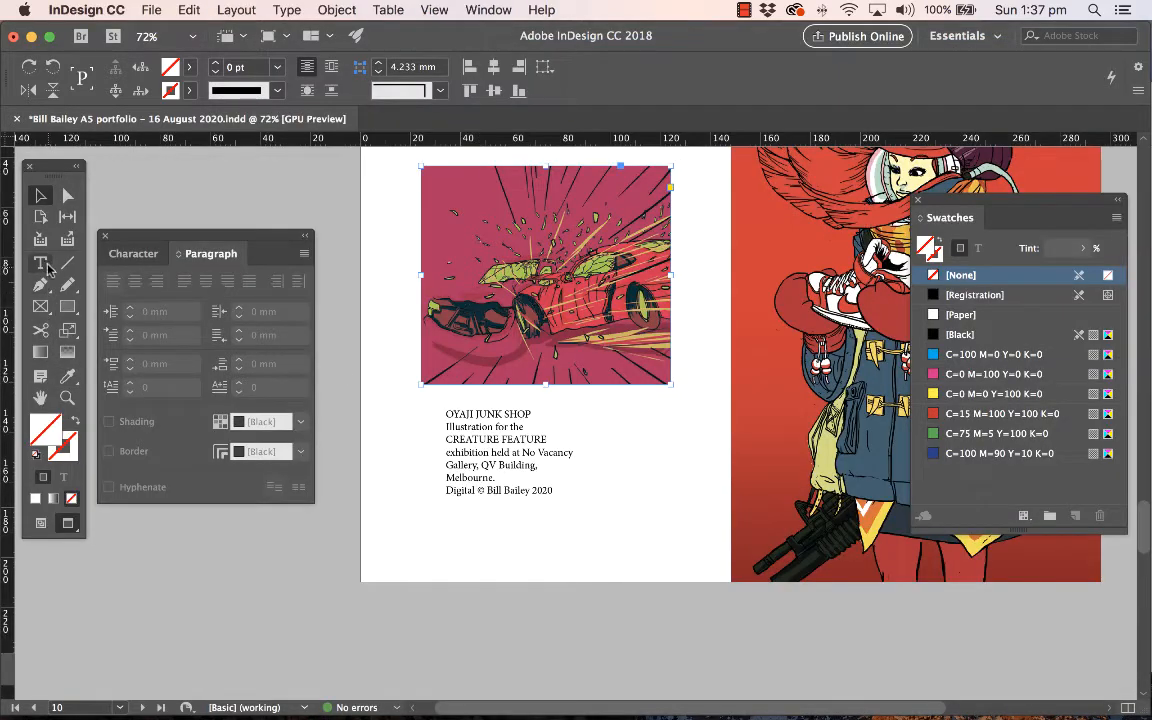
left_click_drag(552, 491, 443, 410)
key("super+v")
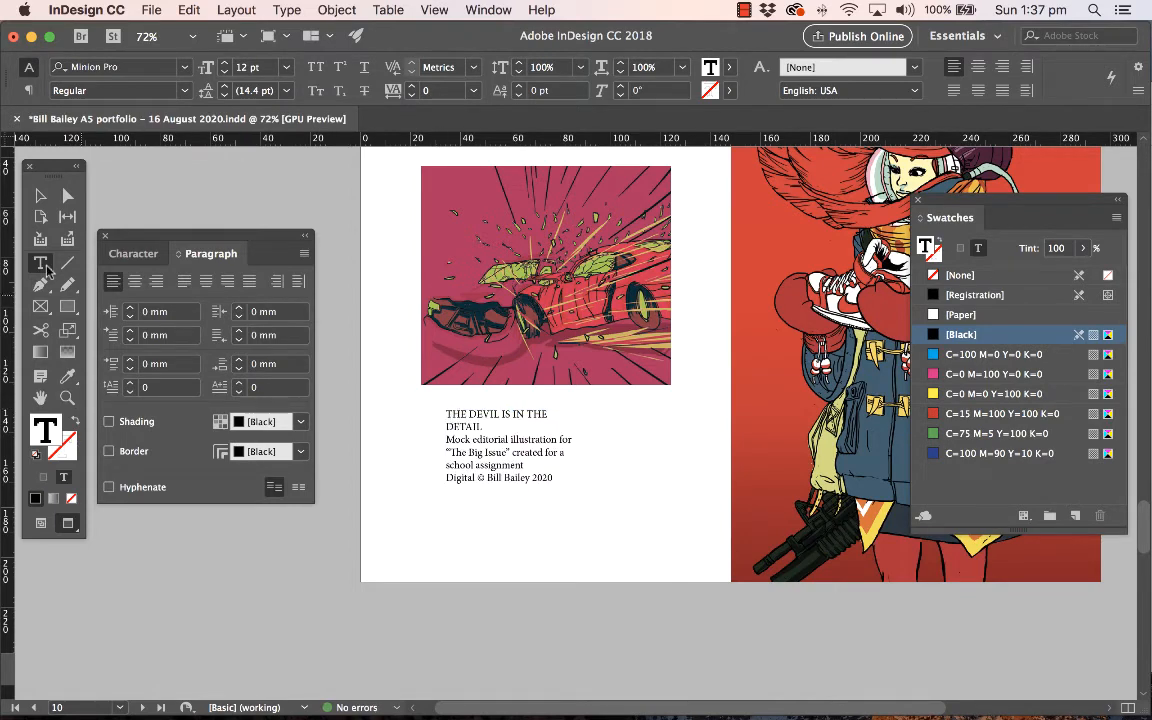
left_click(40, 196)
left_click(40, 196)
left_click(620, 509)
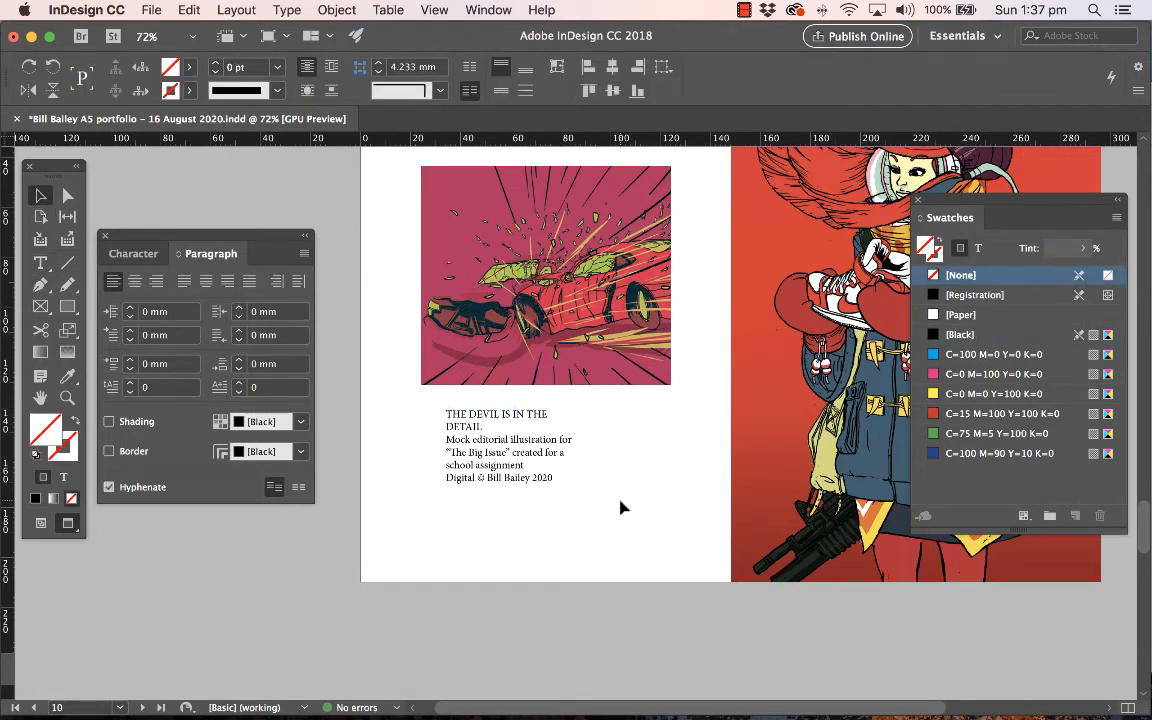
Step: Review the caption placement across the portfolio spreads from page 10 back to page 4
scroll(620, 509, "down", 10)
scroll(620, 509, "up", 12)
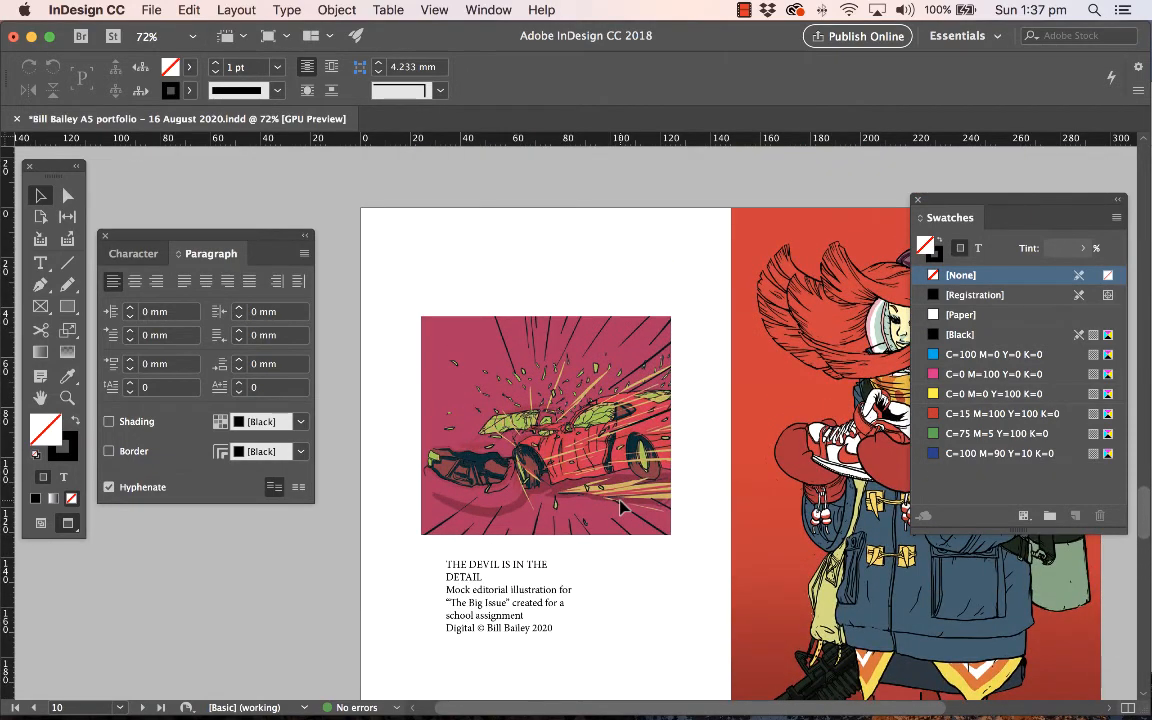
scroll(620, 509, "up", 15)
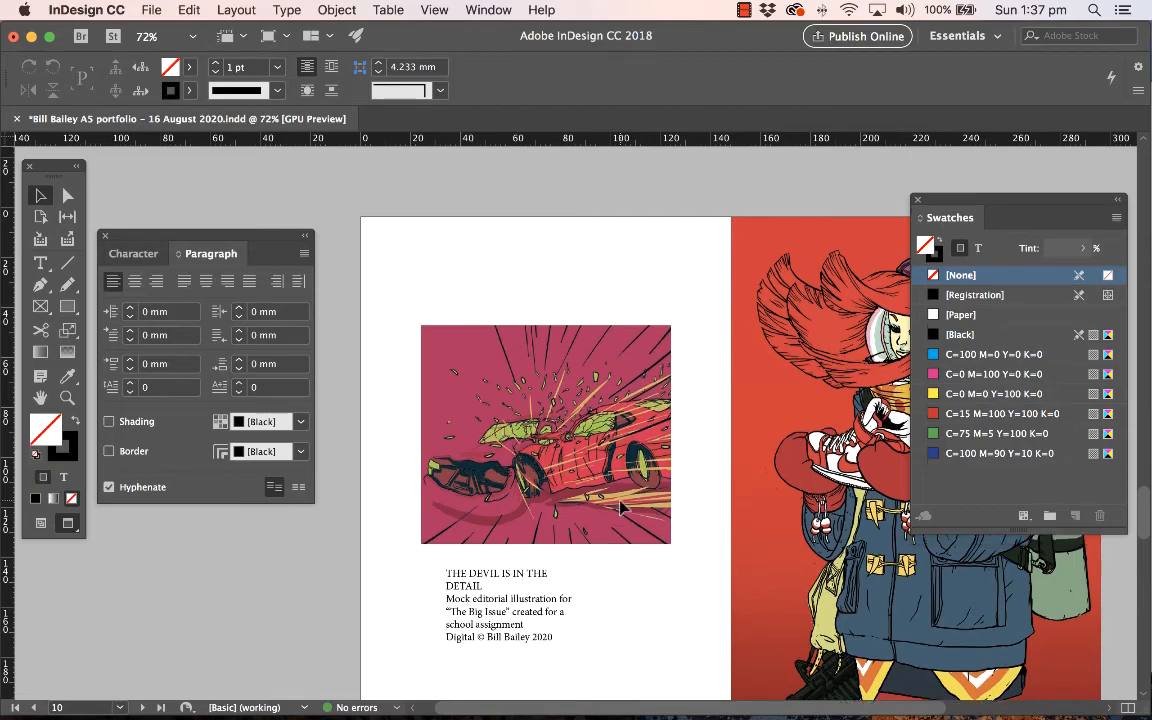
scroll(620, 509, "up", 15)
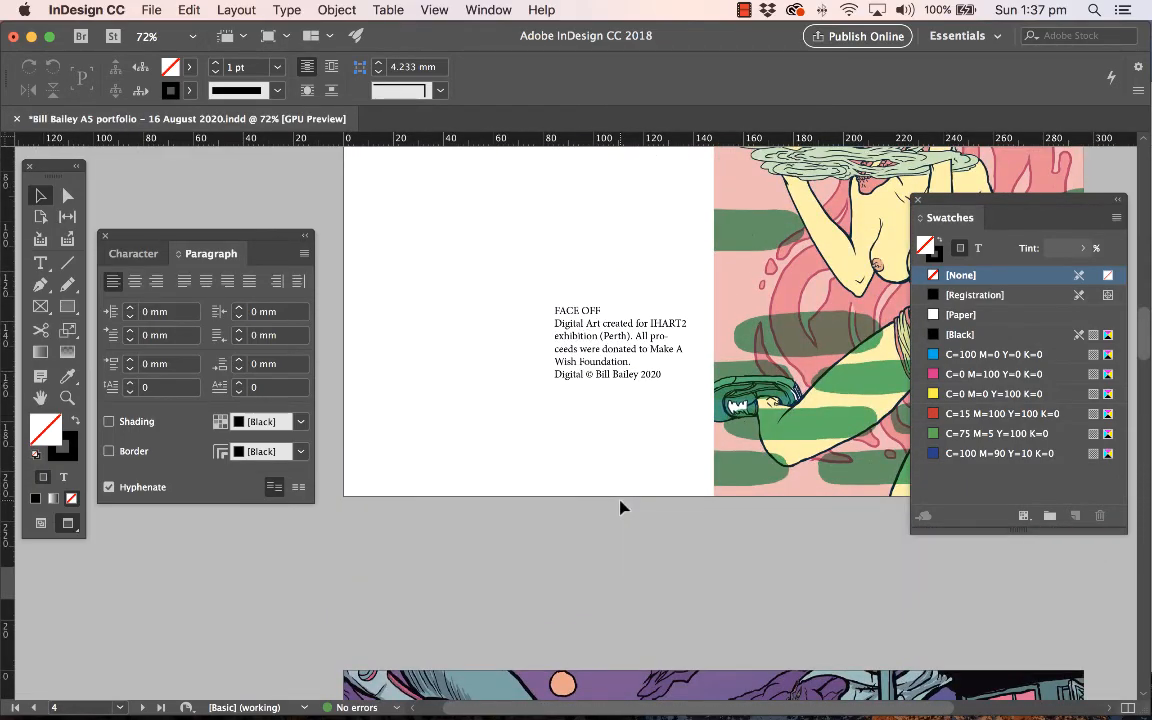
scroll(620, 509, "down", 12)
scroll(620, 509, "down", 5)
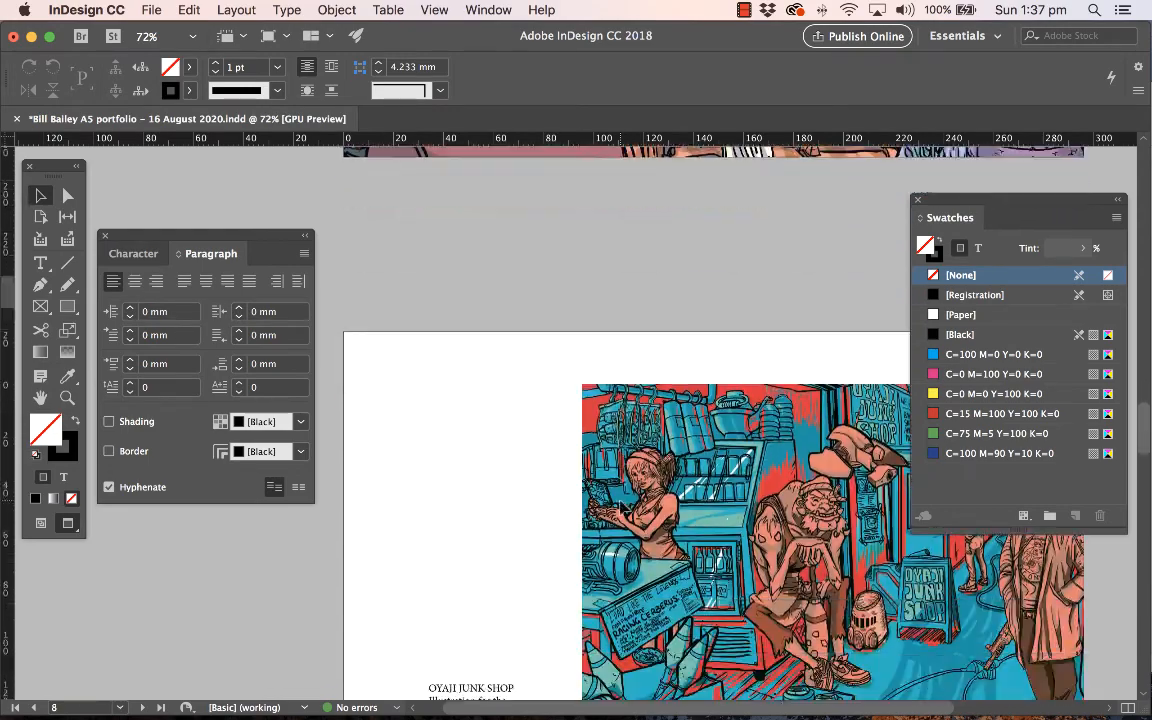